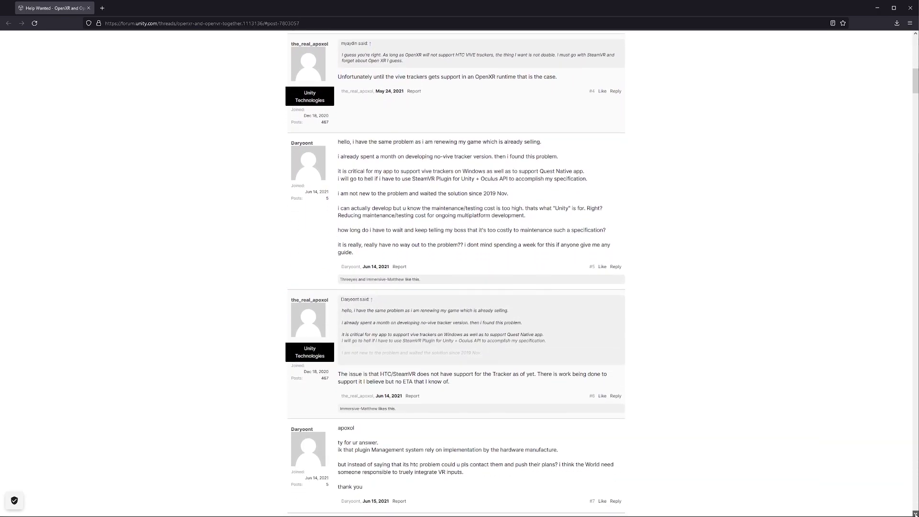
Scroll down to post #21 and highlight its explanation of the XRViveTracker binding paths.
scroll(457, 273, down, 5)
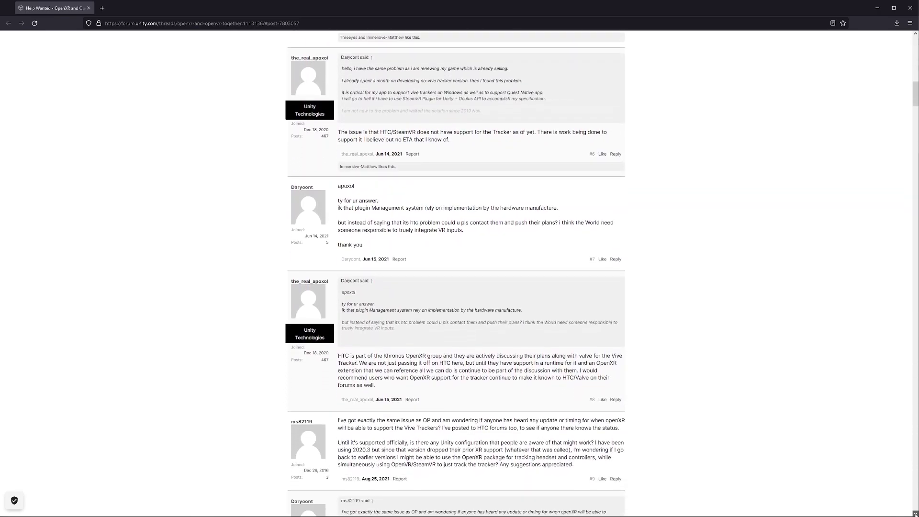
scroll(456, 273, down, 5)
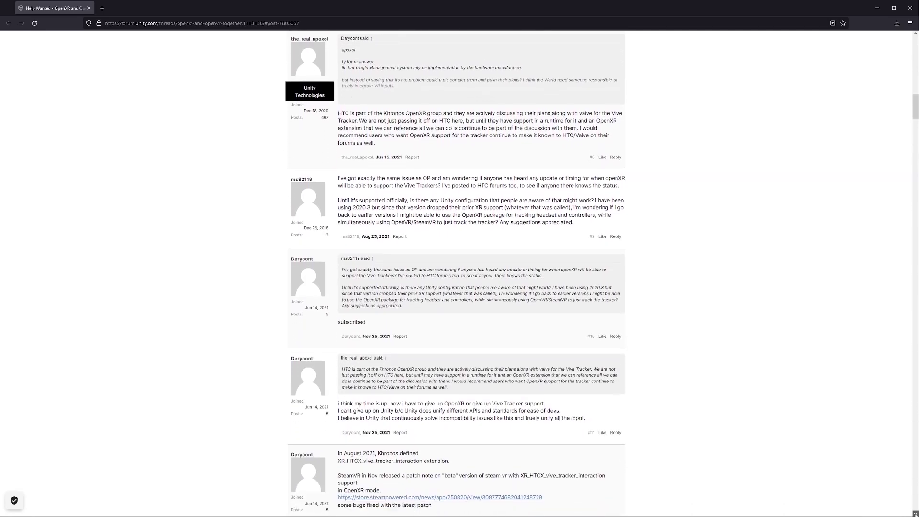
scroll(456, 273, down, 5)
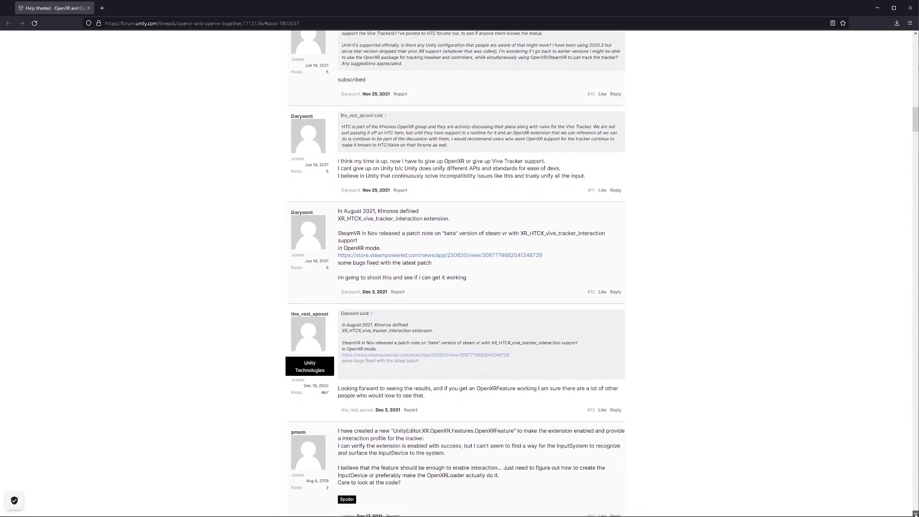
scroll(457, 273, down, 5)
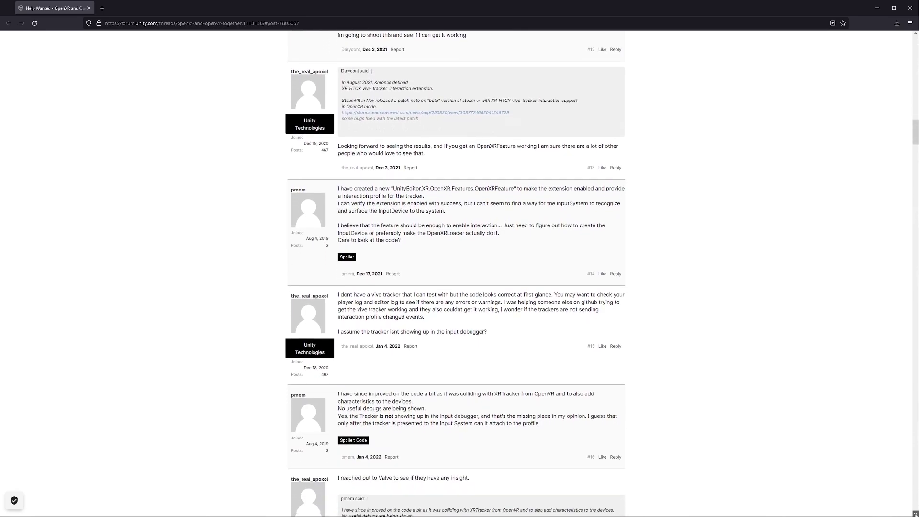
scroll(456, 273, down, 5)
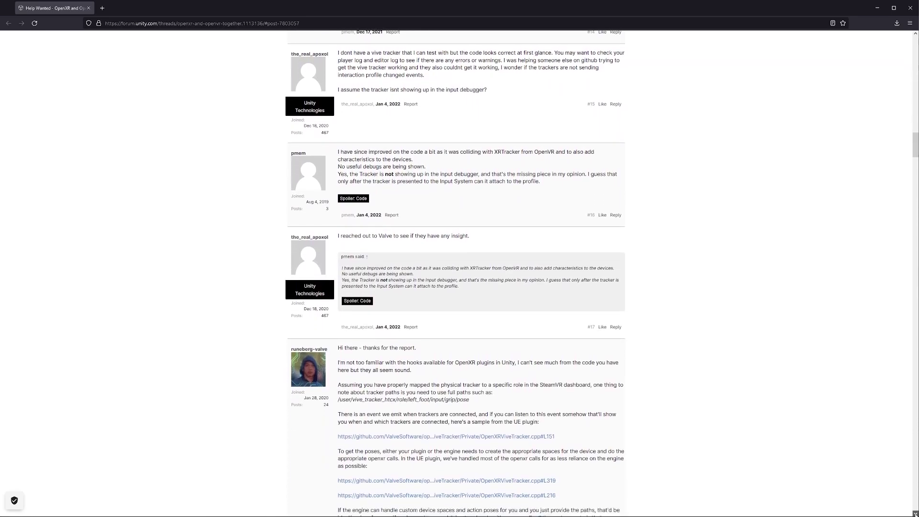
scroll(457, 273, down, 3)
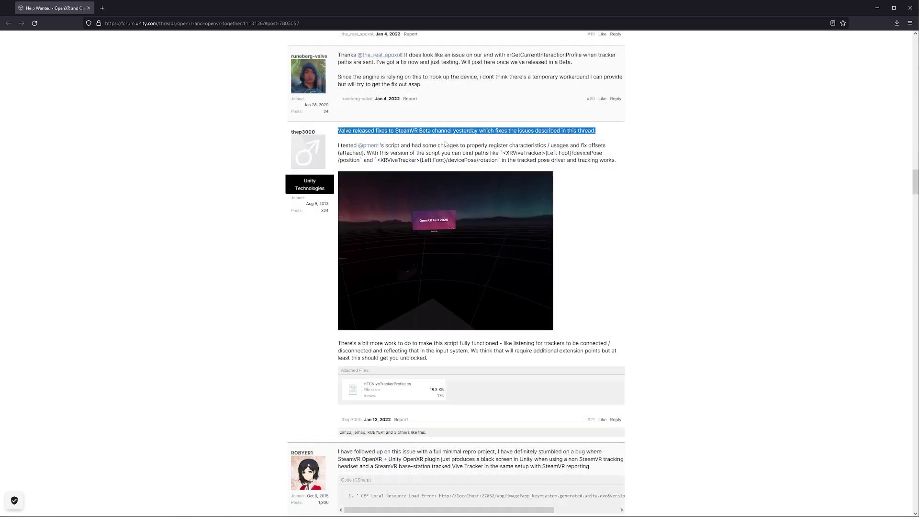
drag(445, 142, 617, 163)
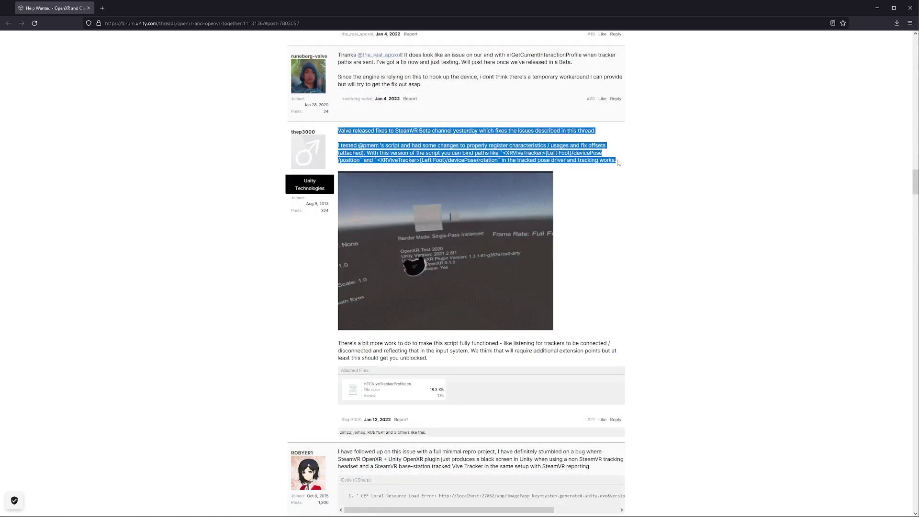
Clear the forum highlight and expand the ViveTracker folder in the Project panel.
click(617, 163)
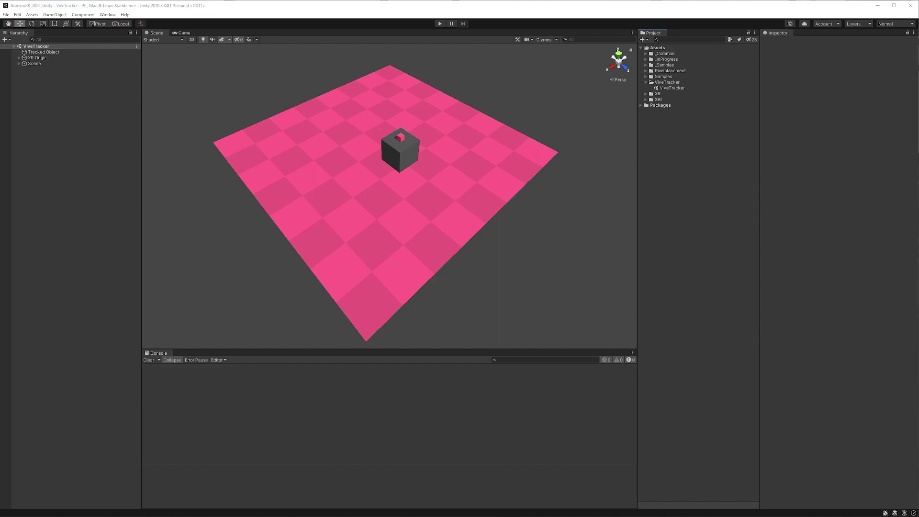
click(676, 82)
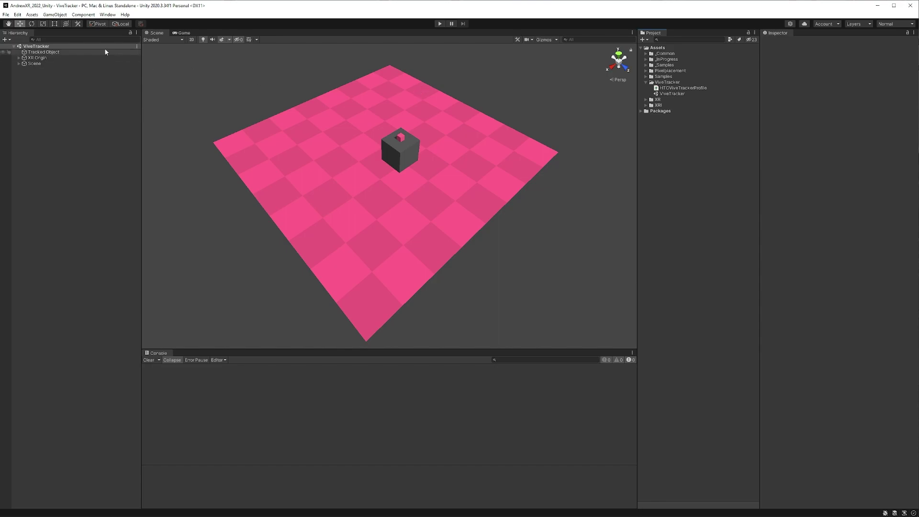
click(18, 15)
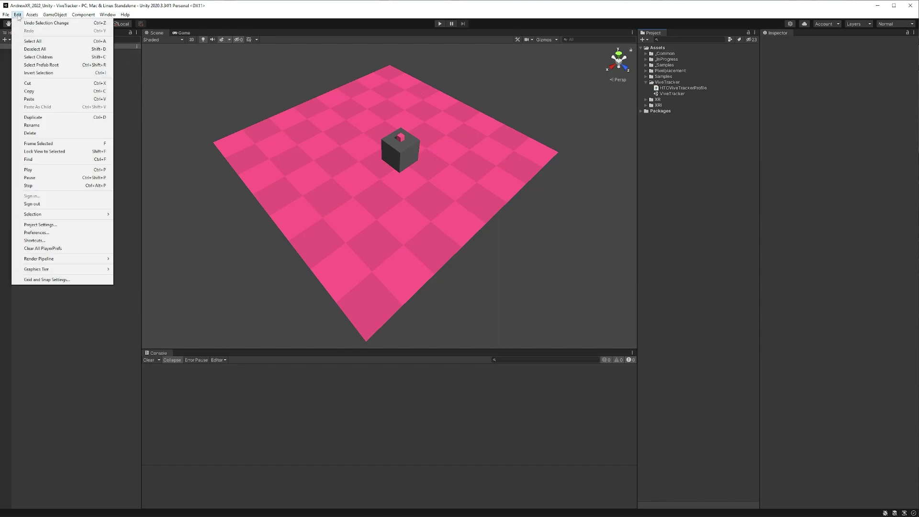
Dock Project Settings as a tab and add HTC Vive Tracker Profile to OpenXR Interaction Profiles.
click(40, 225)
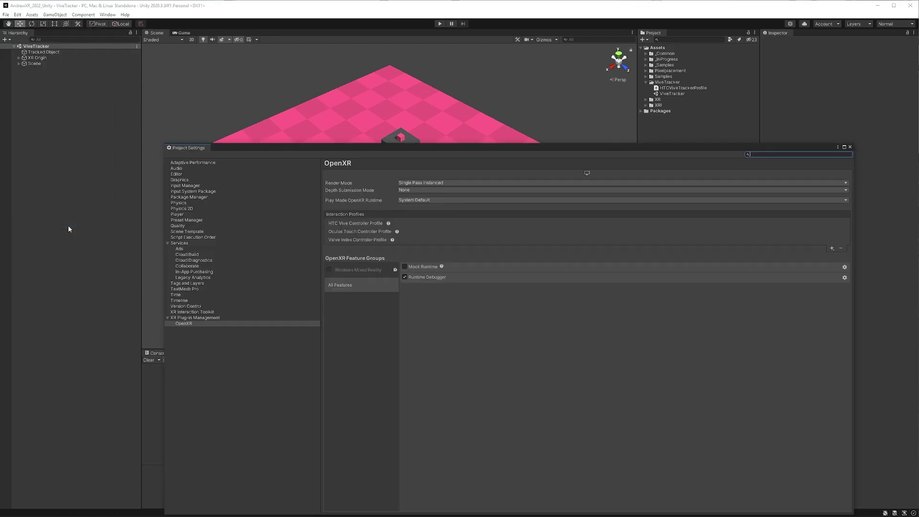
drag(184, 149, 203, 38)
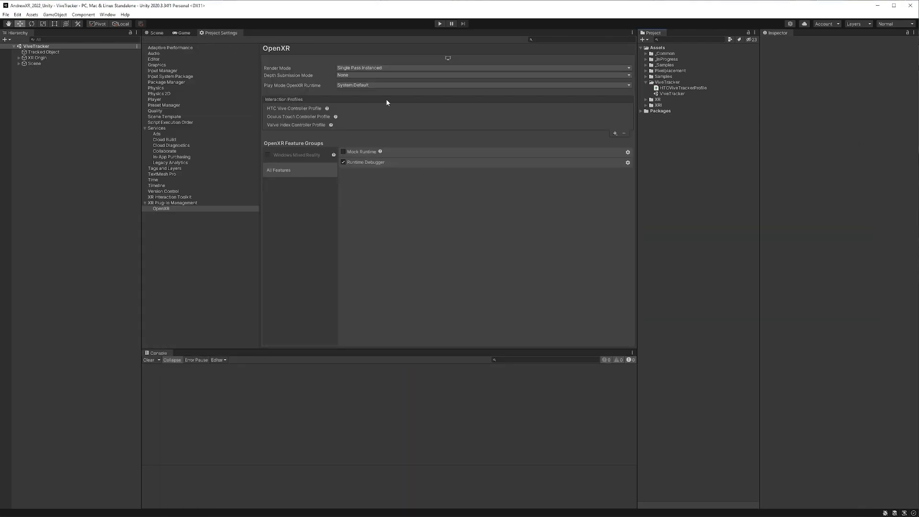
click(615, 133)
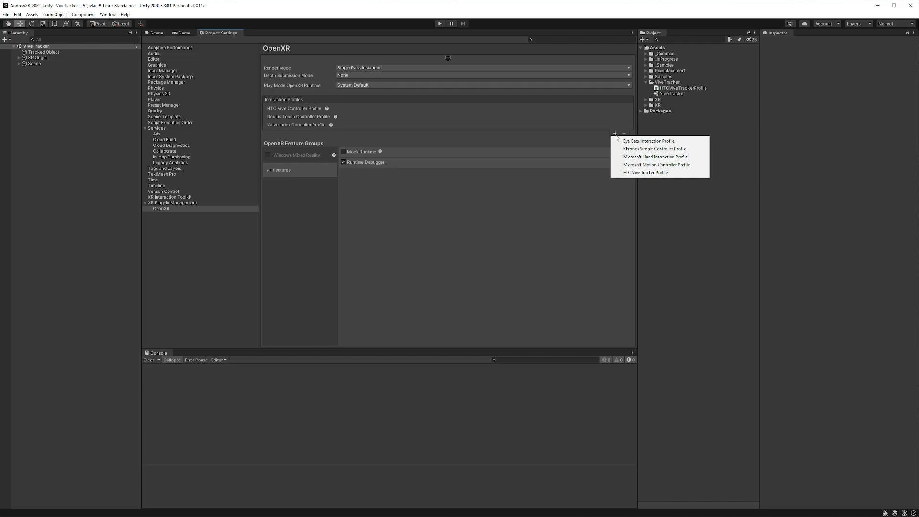
click(634, 173)
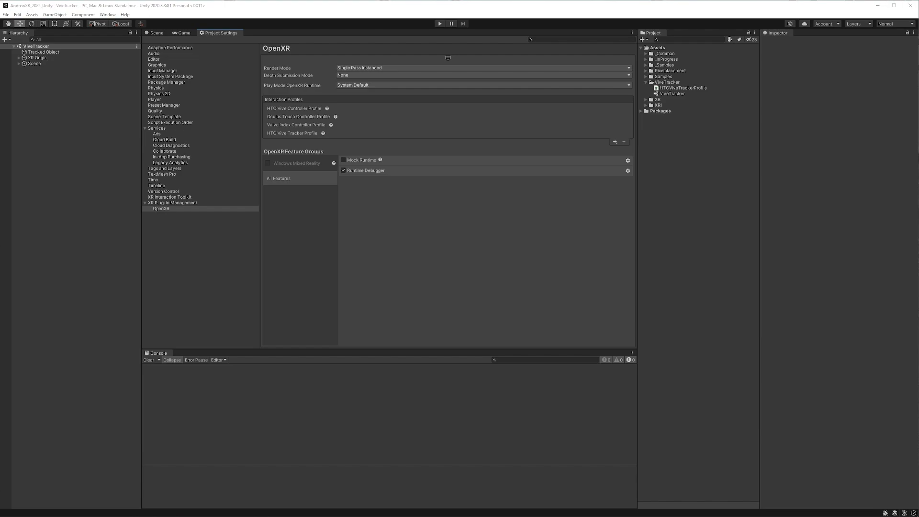
Under SteamVR Settings > Controllers > Manage Trackers, keep the tracker role as CAMERA, then close Settings.
drag(0, 442, 73, 441)
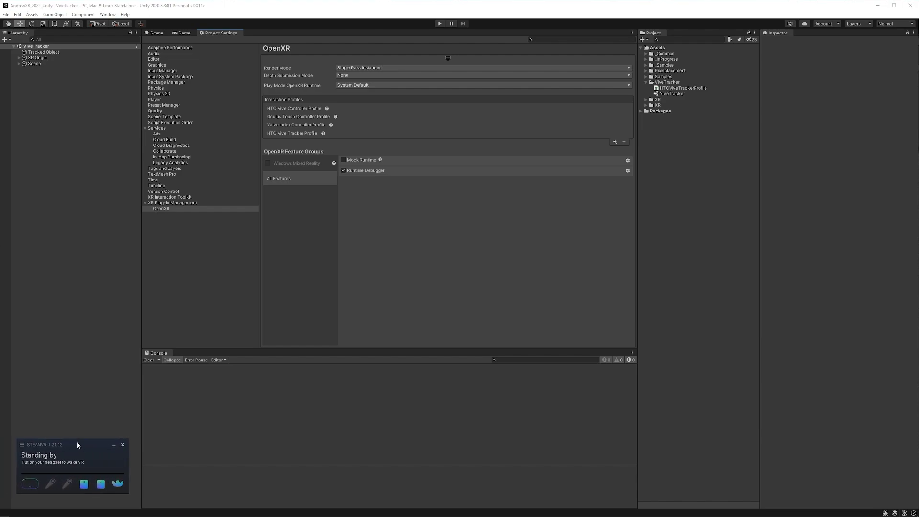
mouse_move(119, 485)
right_click(85, 454)
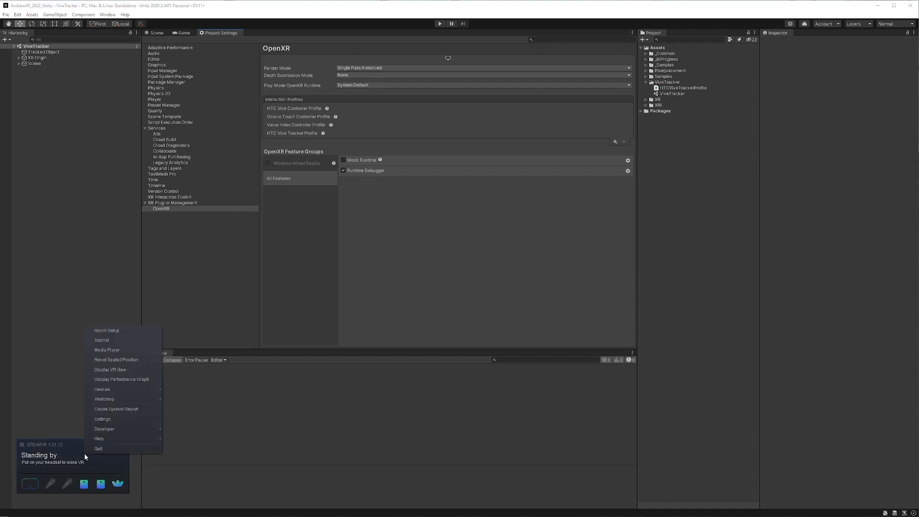
click(114, 420)
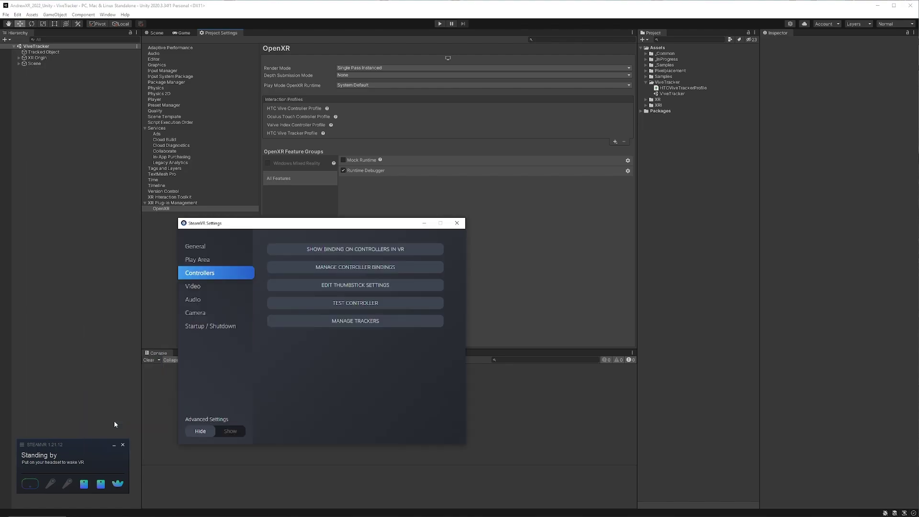
click(354, 320)
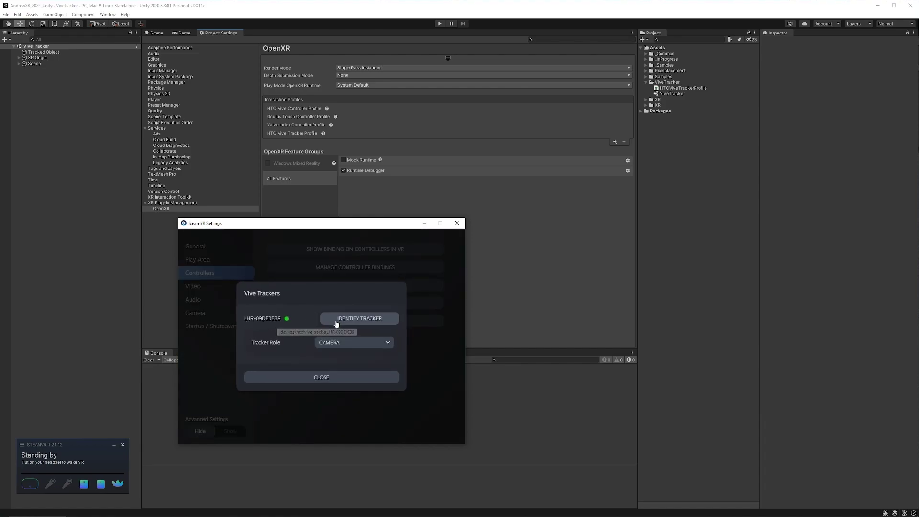
click(329, 345)
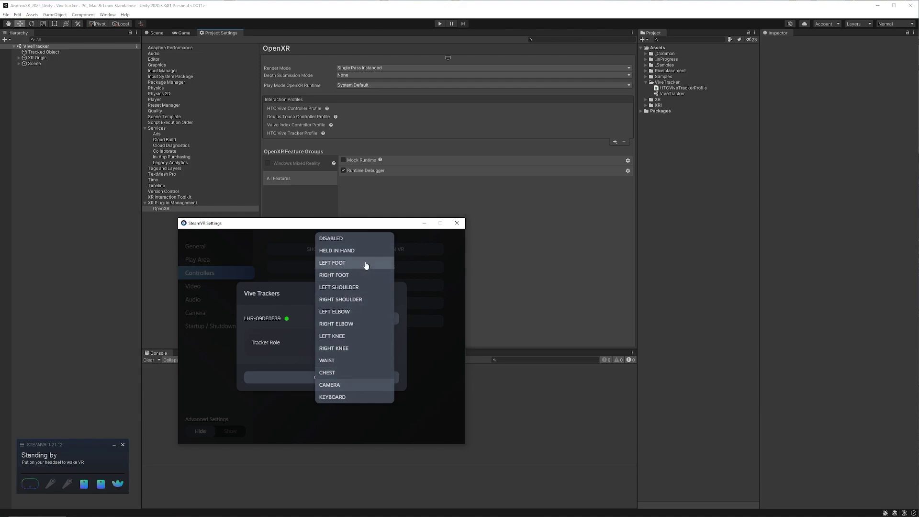
click(353, 386)
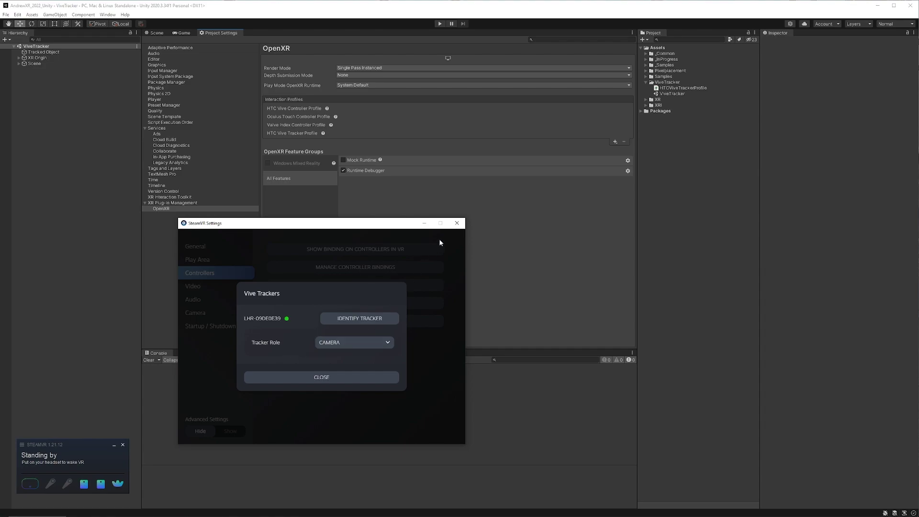
click(456, 223)
Move the SteamVR window off screen, close the Project Settings tab, and enter Play mode.
drag(74, 446, 0, 446)
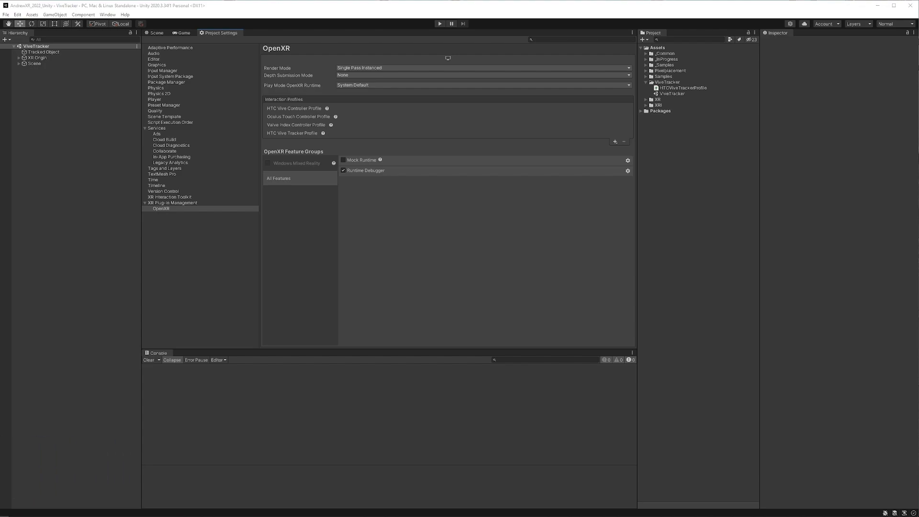
right_click(217, 32)
click(244, 45)
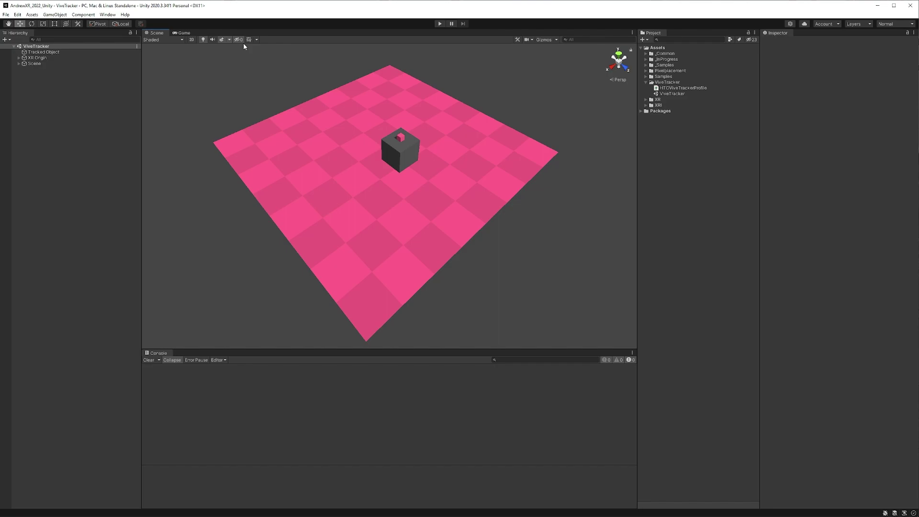
click(440, 24)
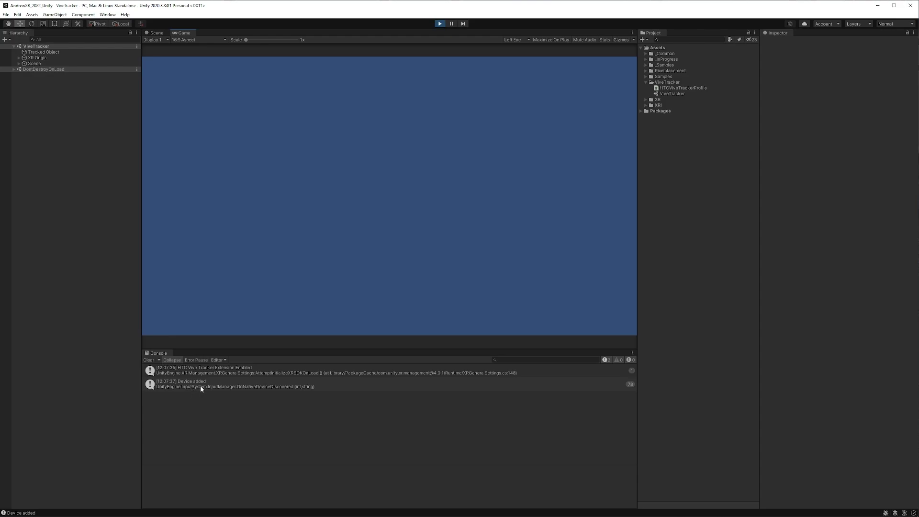
Open the Input Debugger and dock it beside the Game view.
click(109, 15)
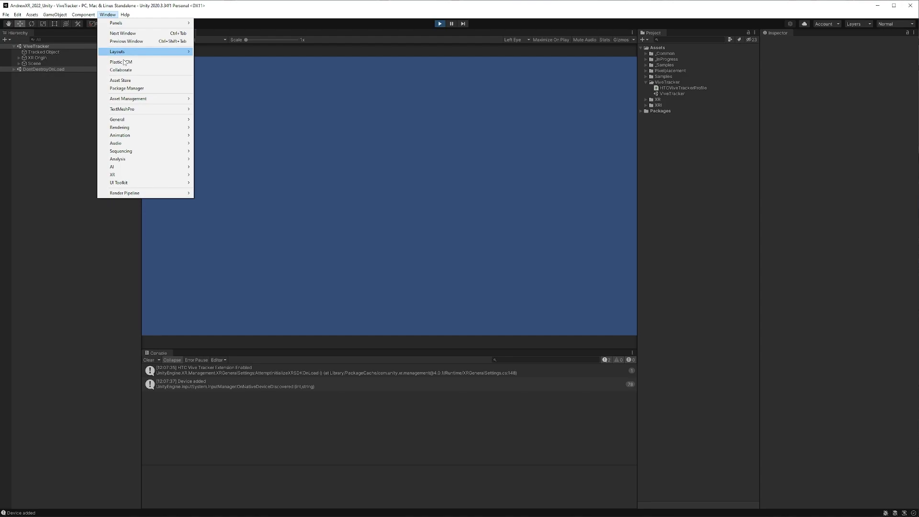
mouse_move(143, 162)
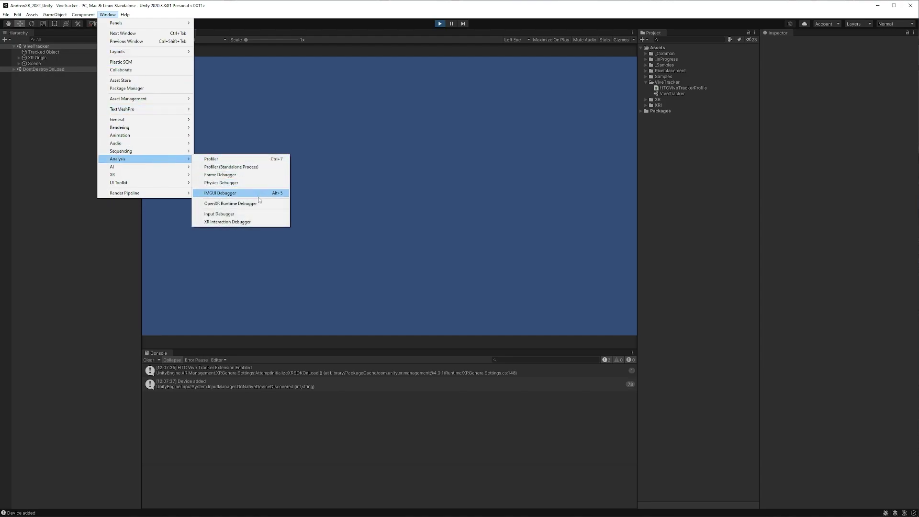
click(239, 215)
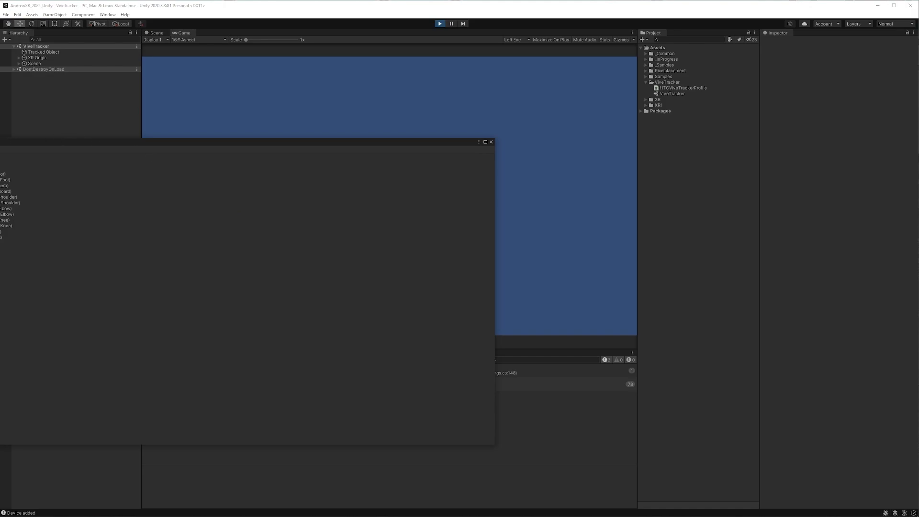
drag(19, 147, 219, 36)
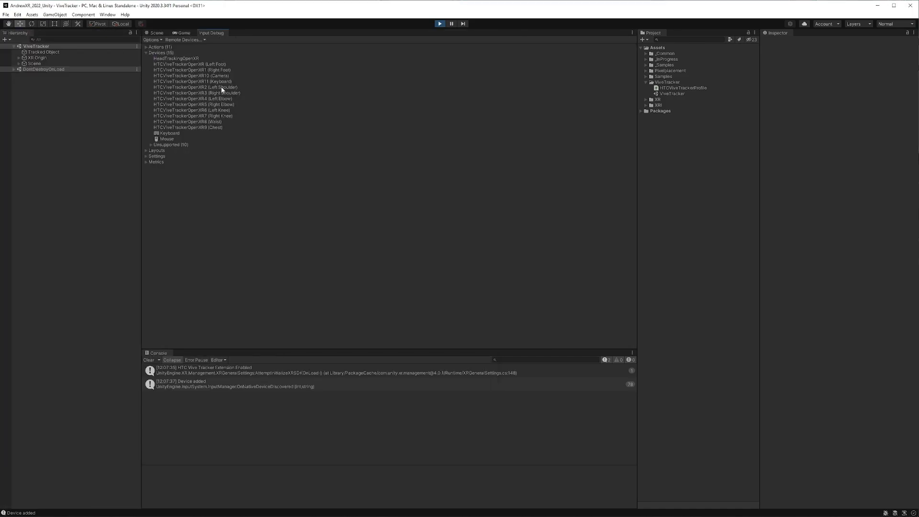
Inspect the Left Foot, Camera and Left Shoulder trackers' device details, closing each window afterward.
click(228, 64)
double_click(228, 65)
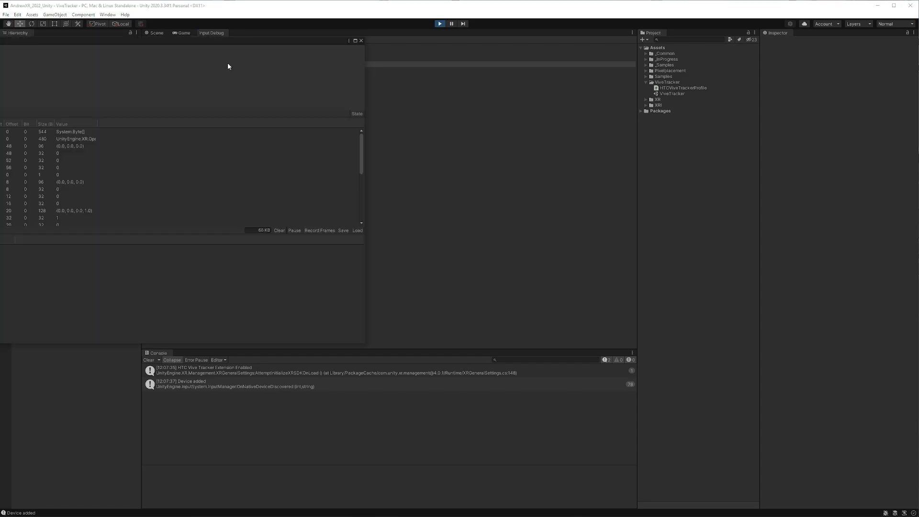
drag(182, 41, 515, 53)
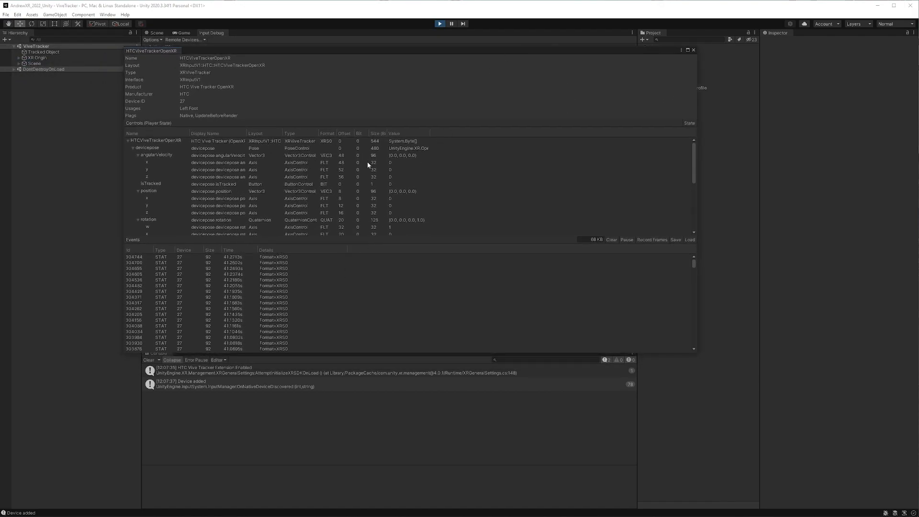
click(693, 49)
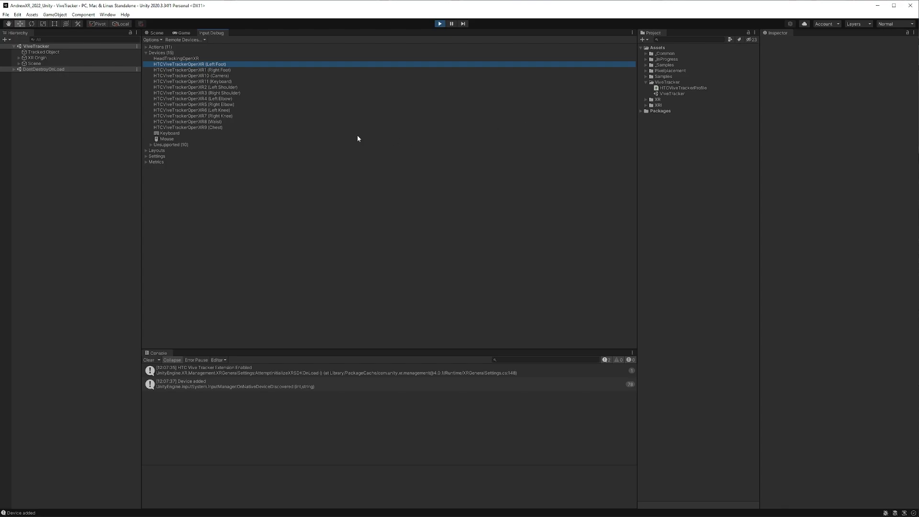
double_click(237, 76)
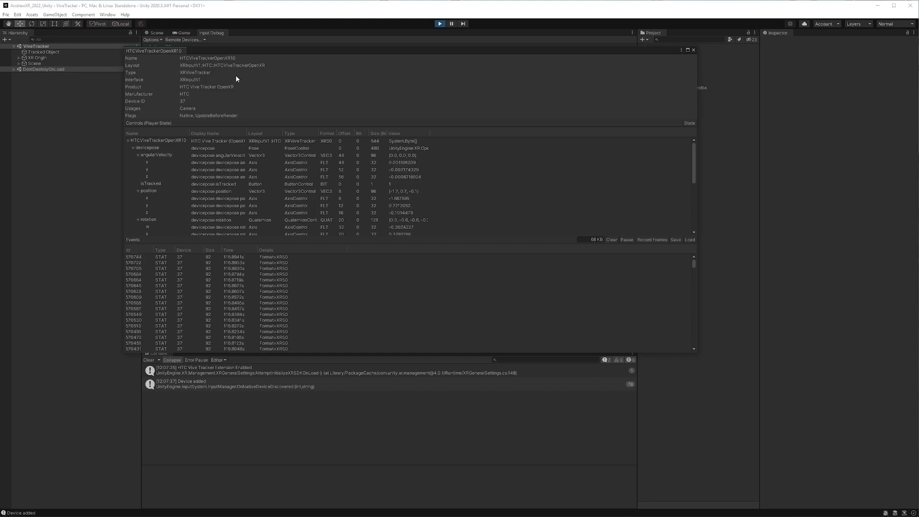
click(693, 51)
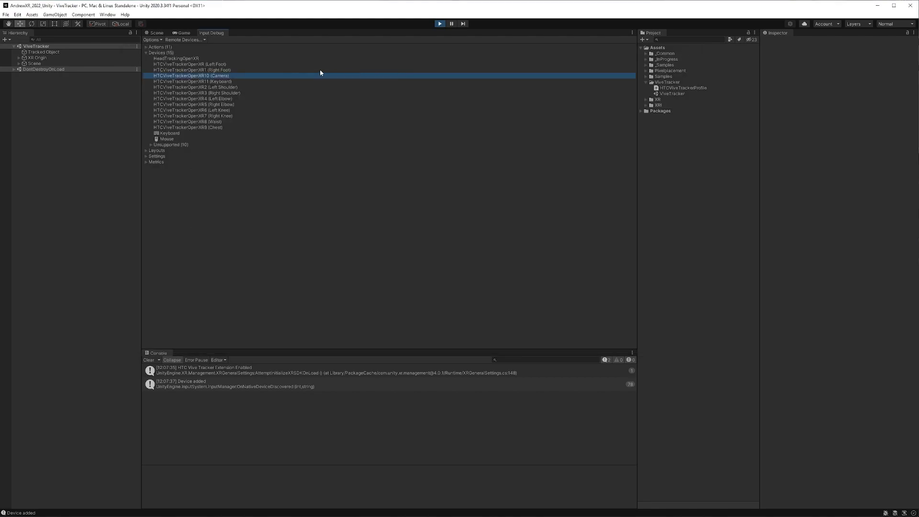
double_click(249, 87)
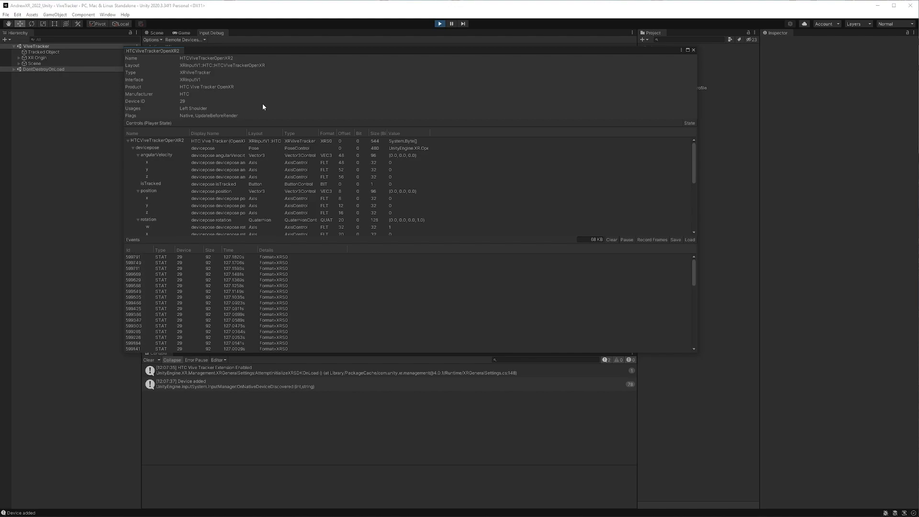
click(694, 50)
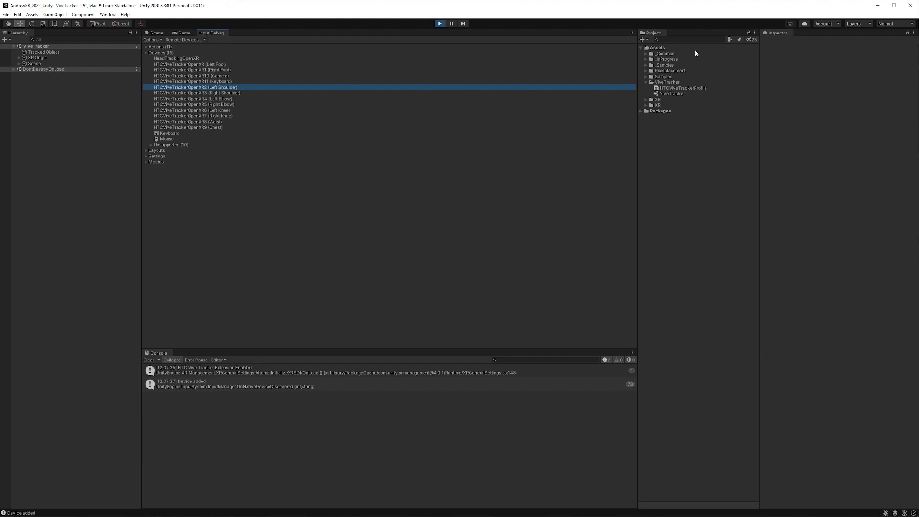
key(Up)
key(Up)
Close the Input Debug tab and exit Play mode.
right_click(219, 33)
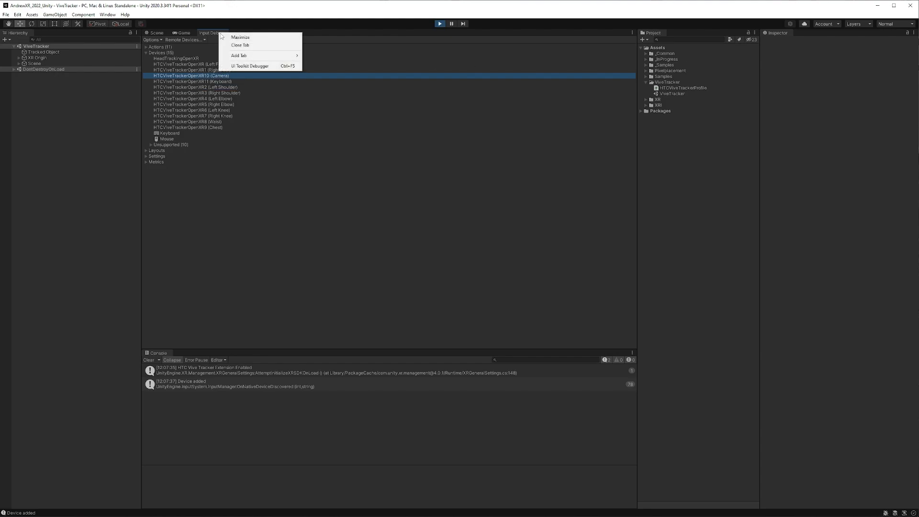
click(240, 46)
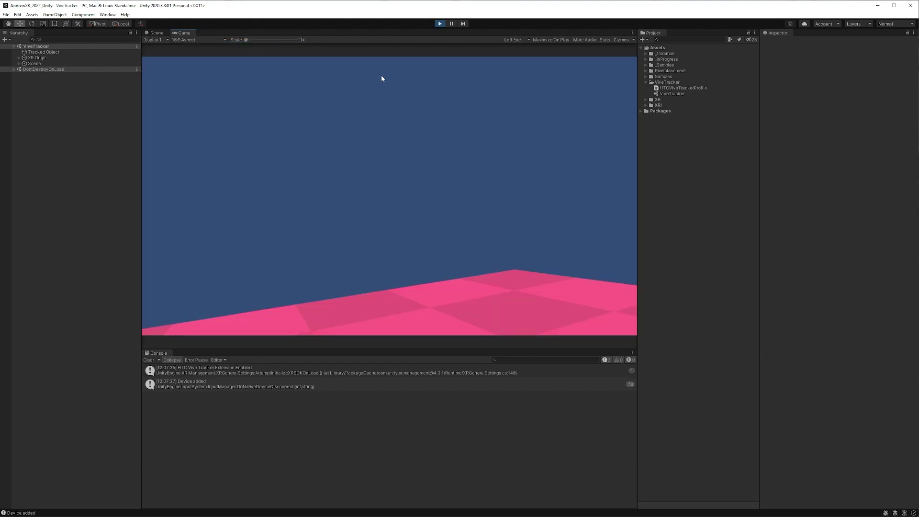
click(440, 24)
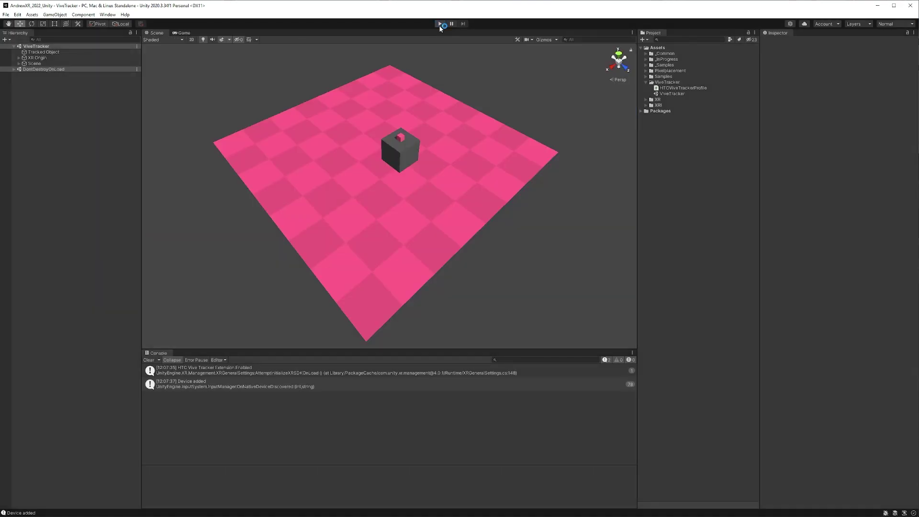
Create an Input Actions asset named ViveTrackerInput in the ViveTracker folder and open it for editing.
right_click(674, 83)
mouse_move(698, 88)
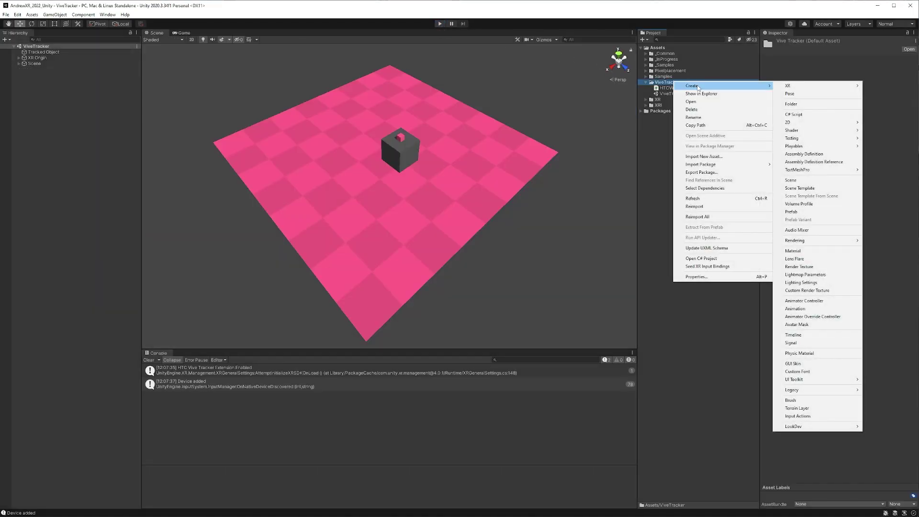
click(814, 416)
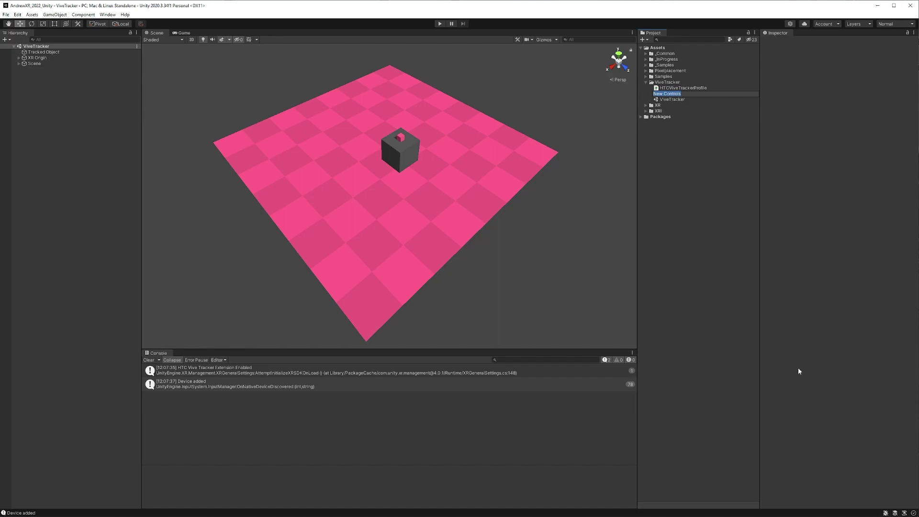
text(ViveTrackerInput)
key(Return)
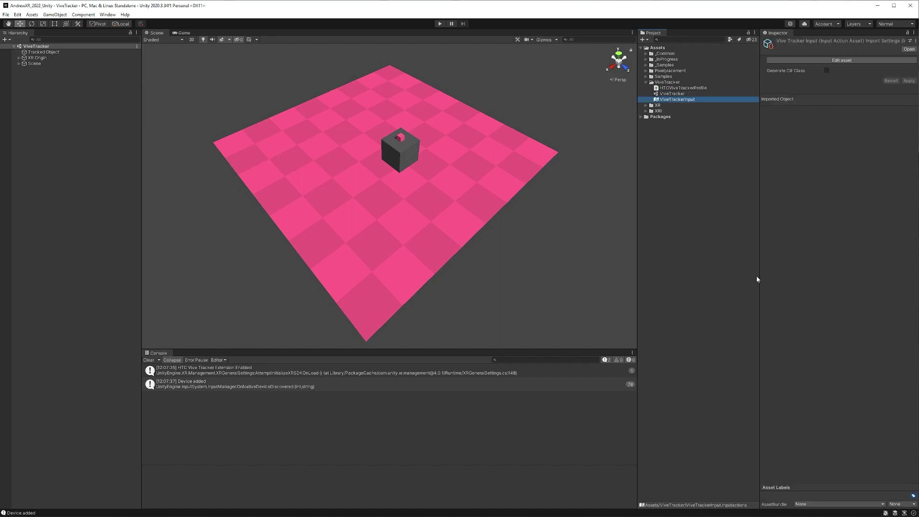
click(815, 61)
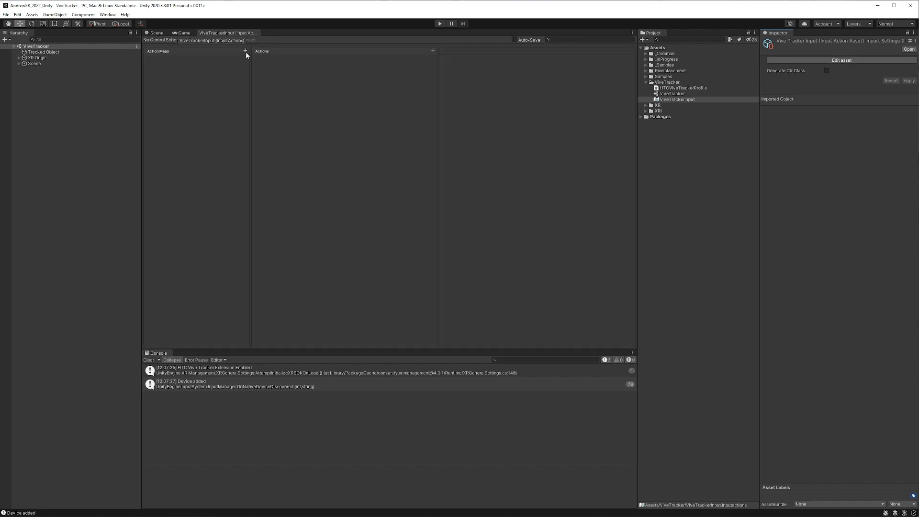
Add a ViveTracker action map containing Position and Rotation actions.
click(245, 51)
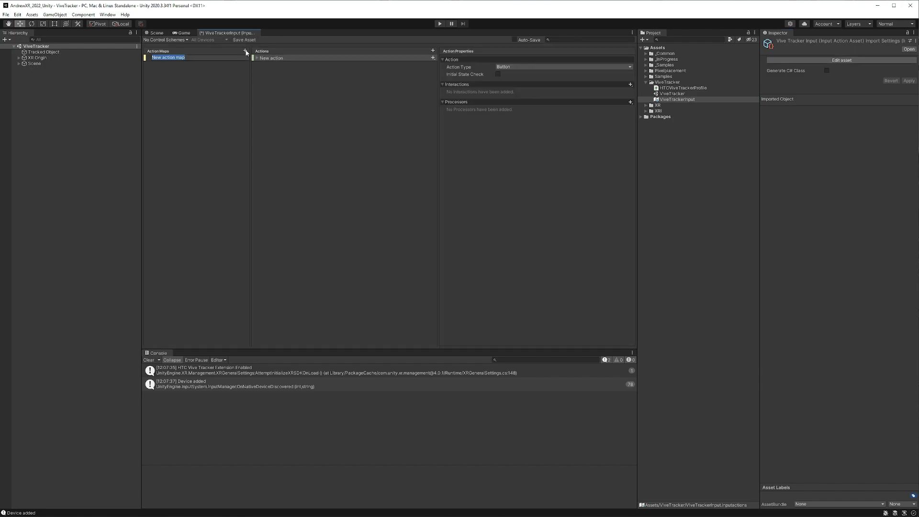
text(ViveTracker)
key(Return)
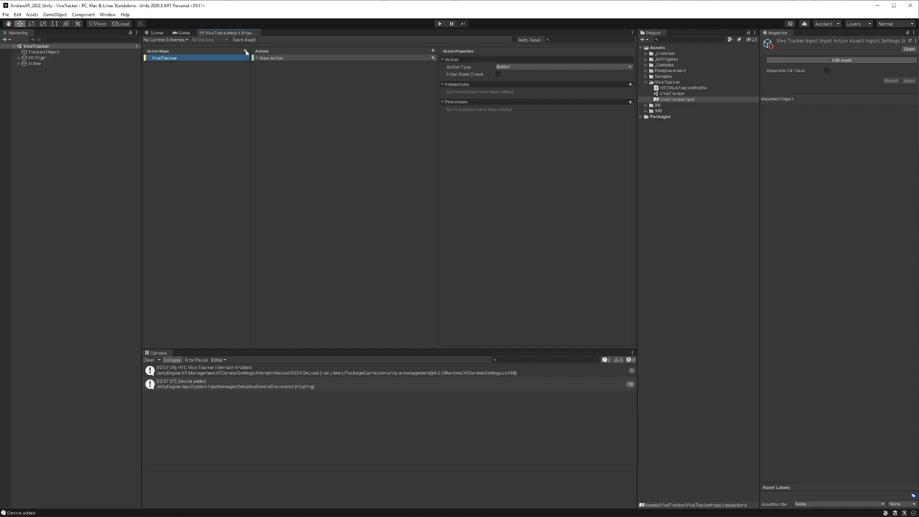
click(433, 50)
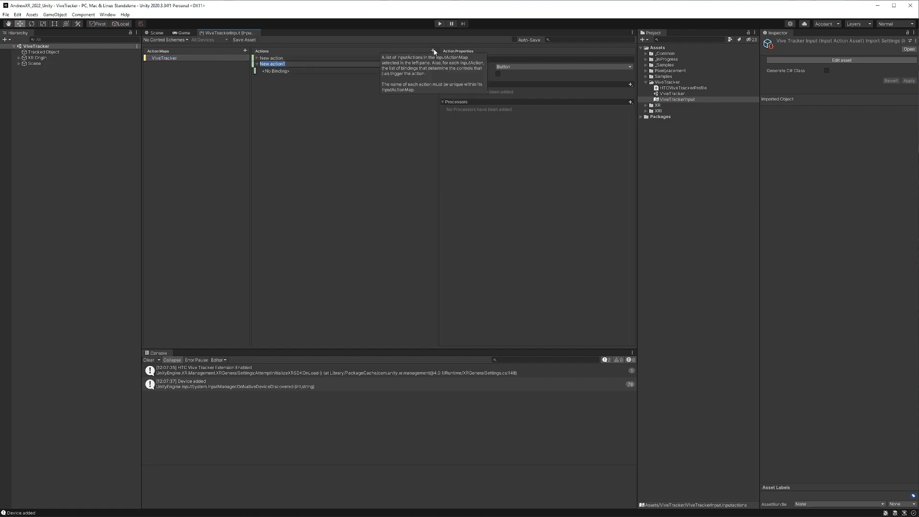
double_click(276, 58)
text(Position)
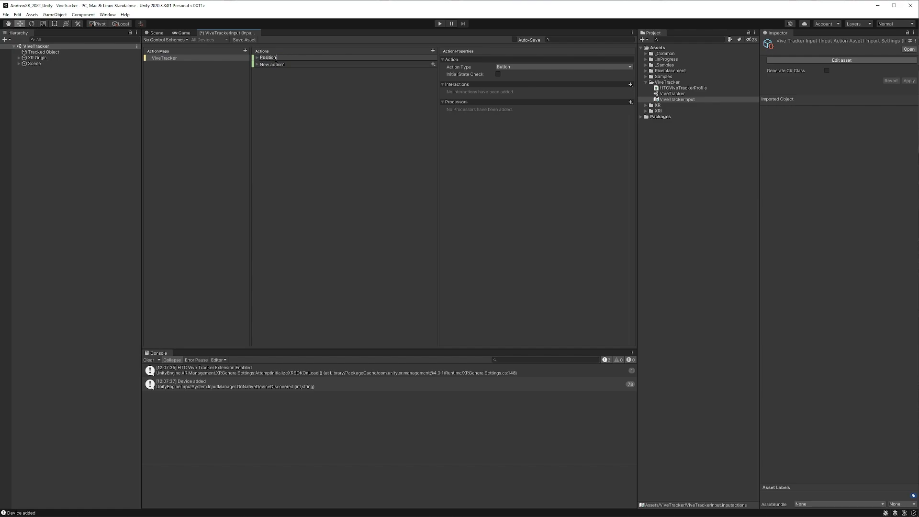
key(Return)
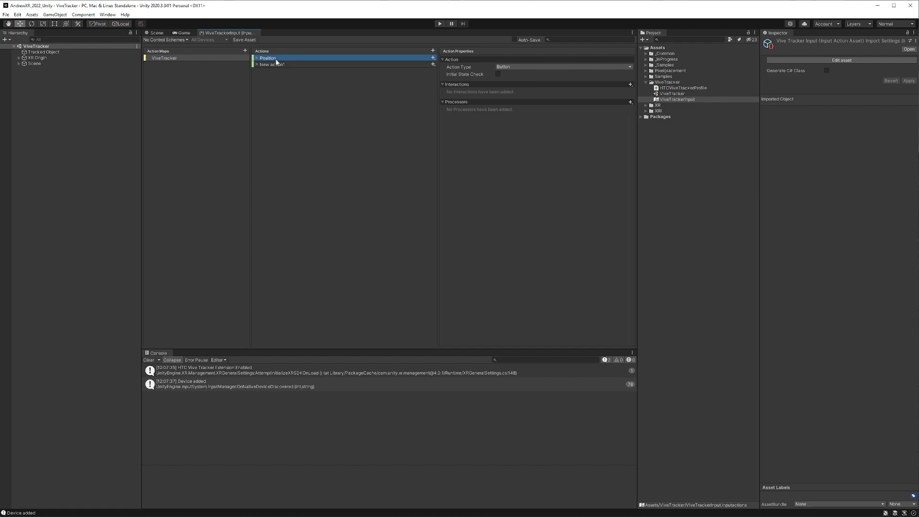
double_click(278, 64)
text(Rot)
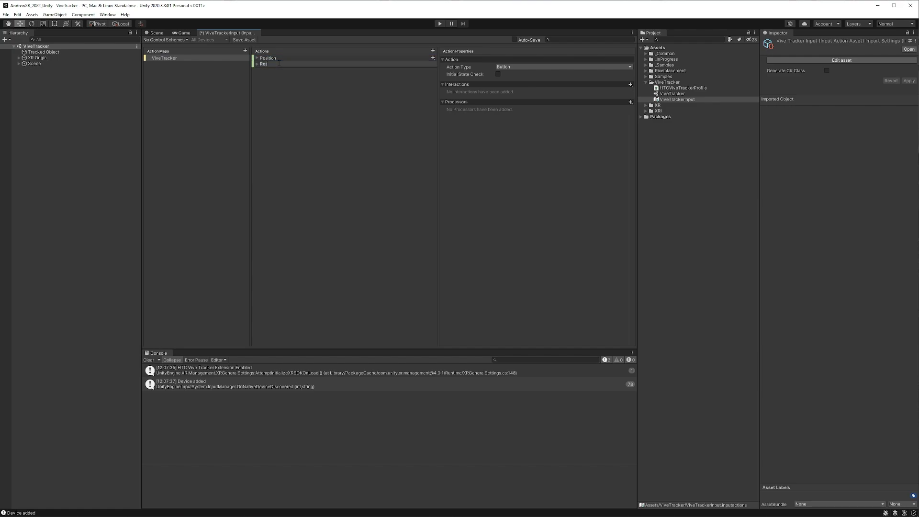
text(ation)
key(Return)
Set the Position action's Action Type to Value and Control Type to Vector 3.
click(281, 59)
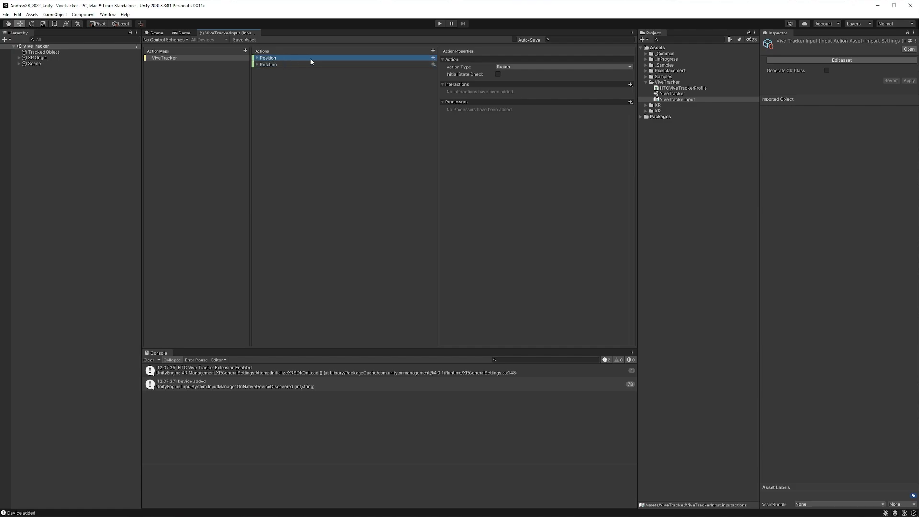
click(528, 67)
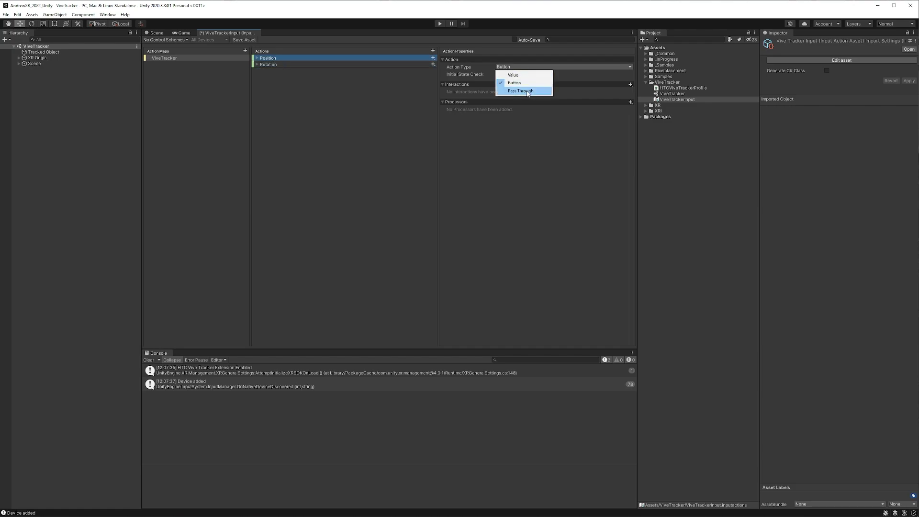
click(513, 75)
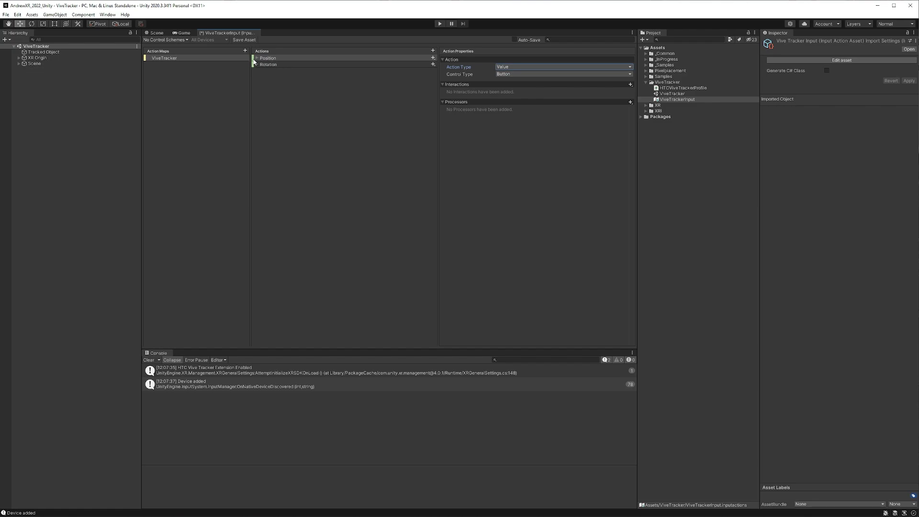
click(523, 75)
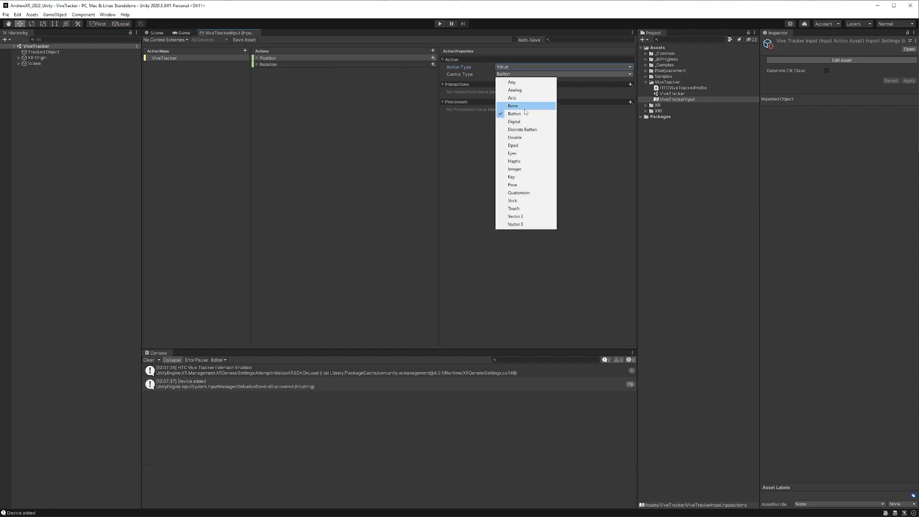
click(516, 224)
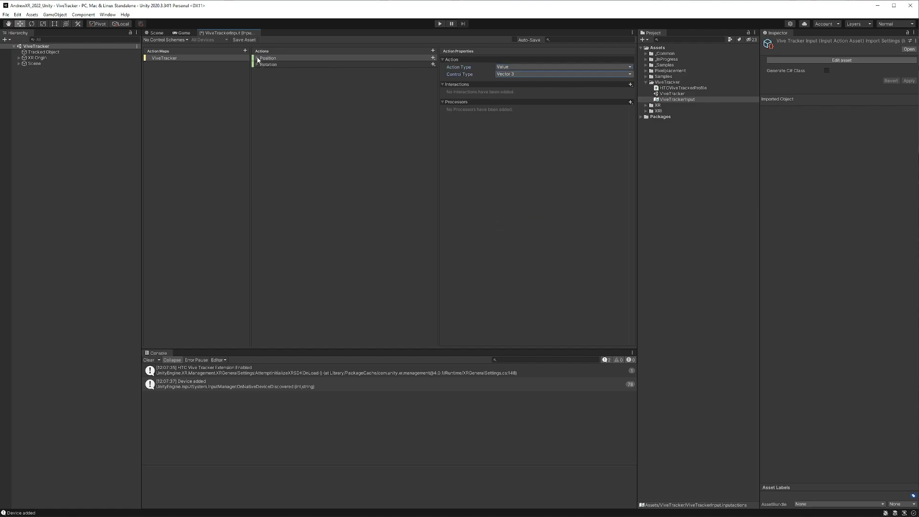
Set Position's empty binding path to XR Tracker > HTC Vive Tracker (OpenXR) > Camera > devicePosition.
click(257, 58)
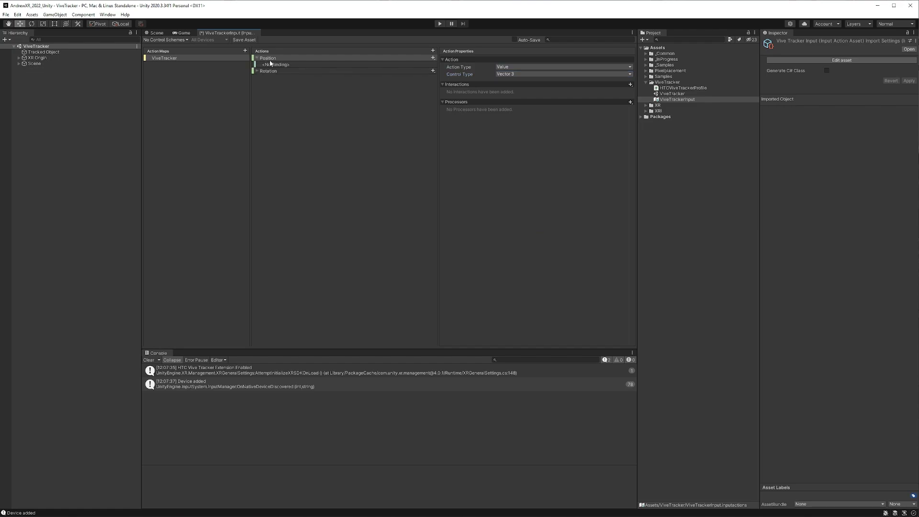
click(305, 67)
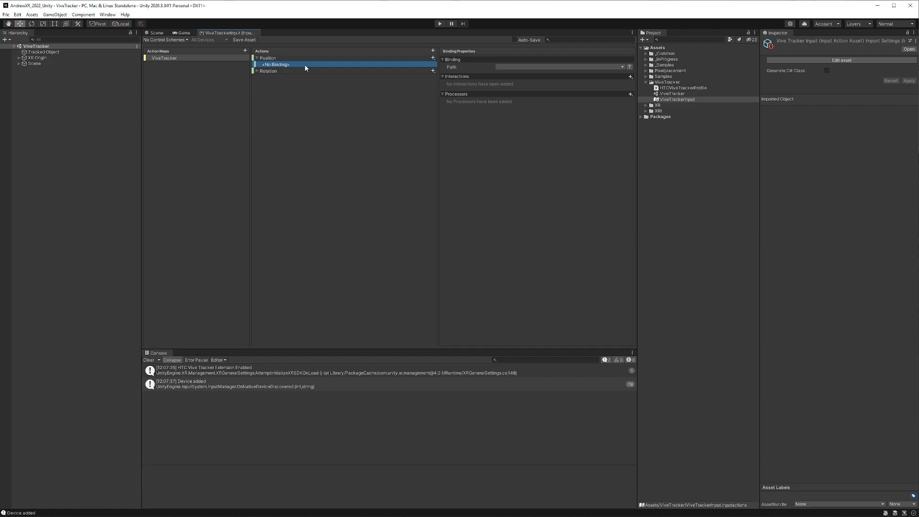
click(507, 67)
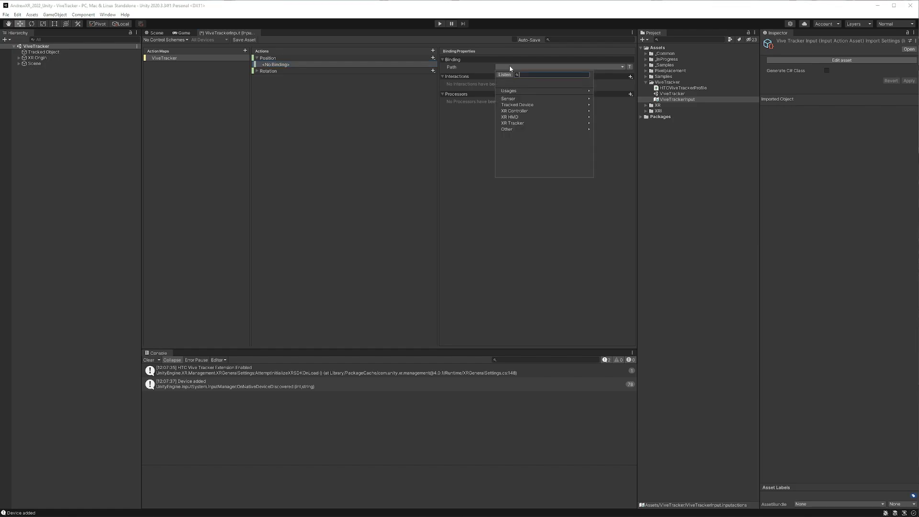
click(530, 124)
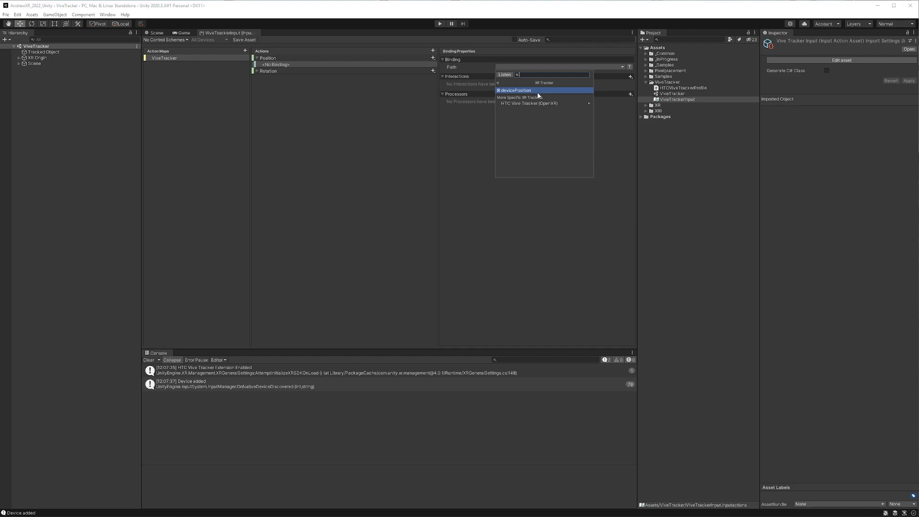
click(564, 103)
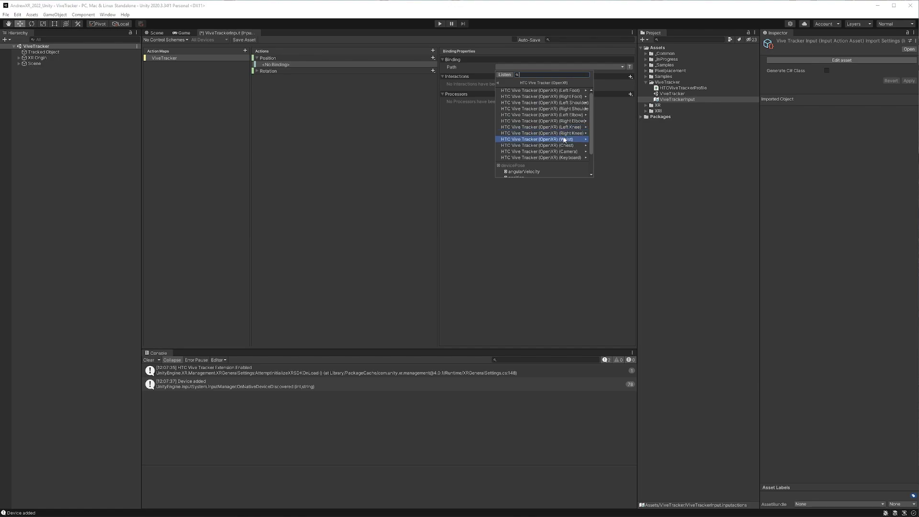
click(576, 151)
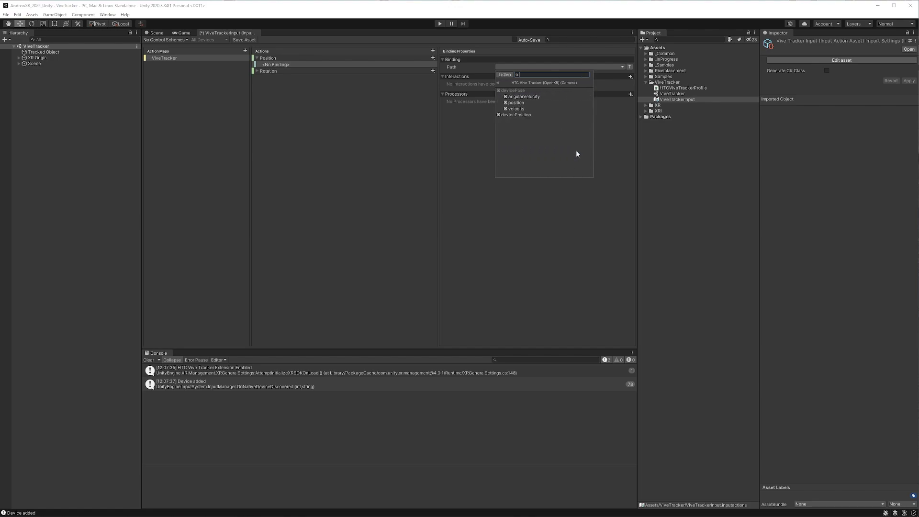
click(547, 116)
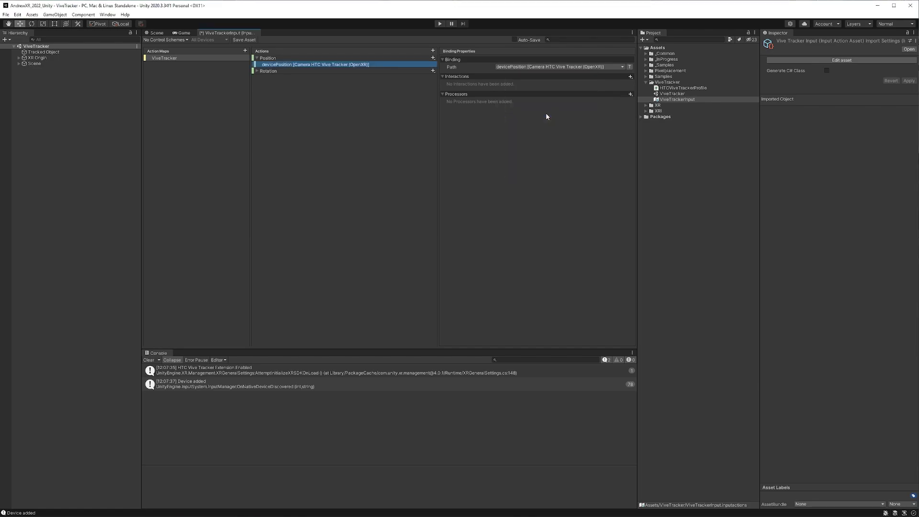
Set the Rotation action's Action Type to Value and Control Type to Quaternion.
click(266, 72)
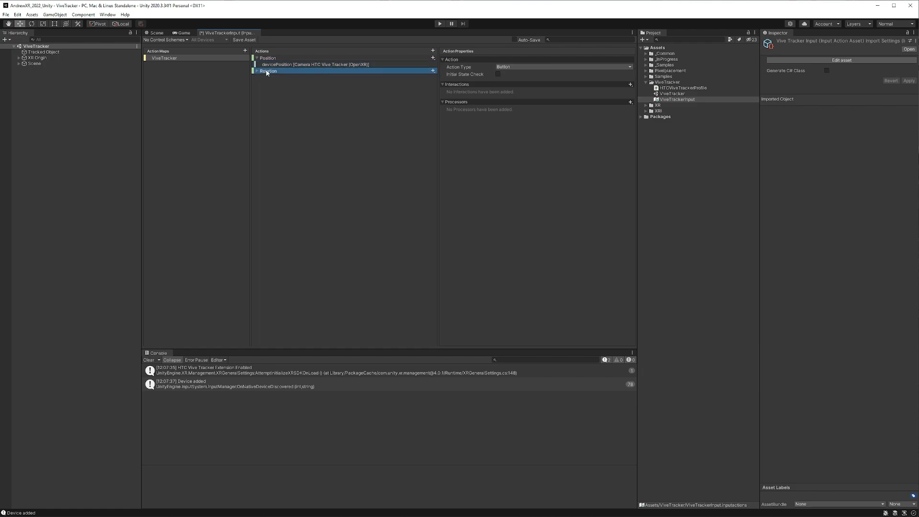
click(522, 67)
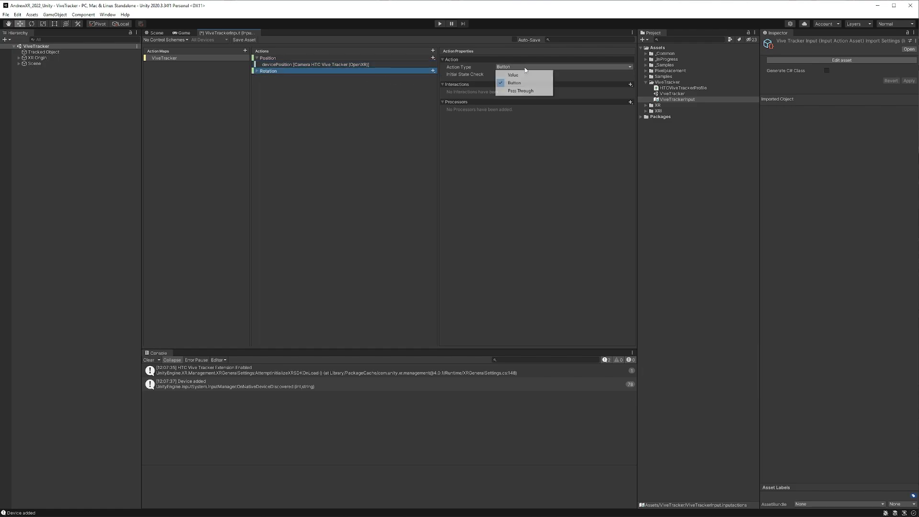
click(525, 76)
click(525, 75)
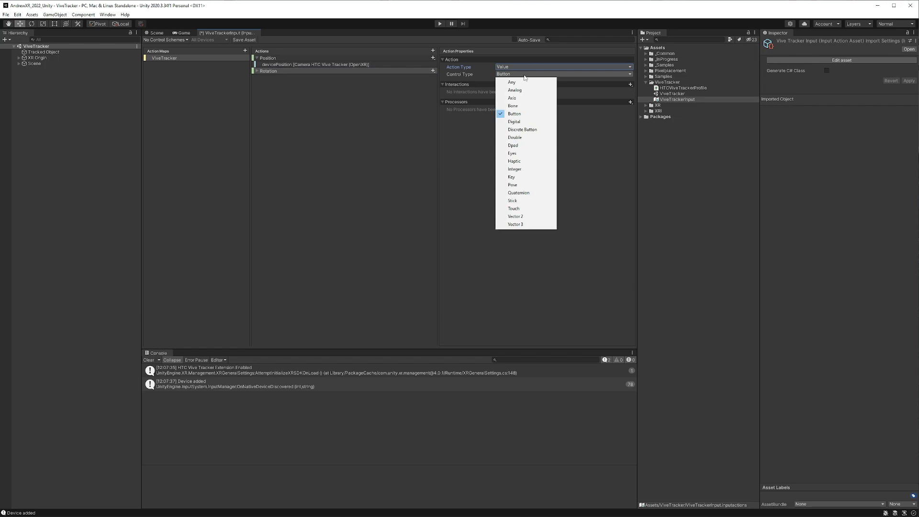
click(522, 192)
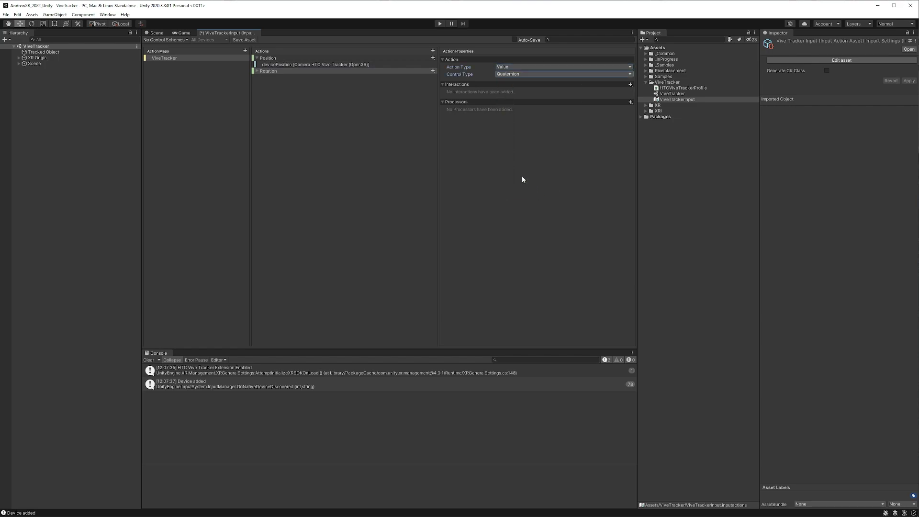
Bind Rotation to the Camera tracker's deviceRotation and save the ViveTrackerInput asset.
click(256, 71)
click(298, 78)
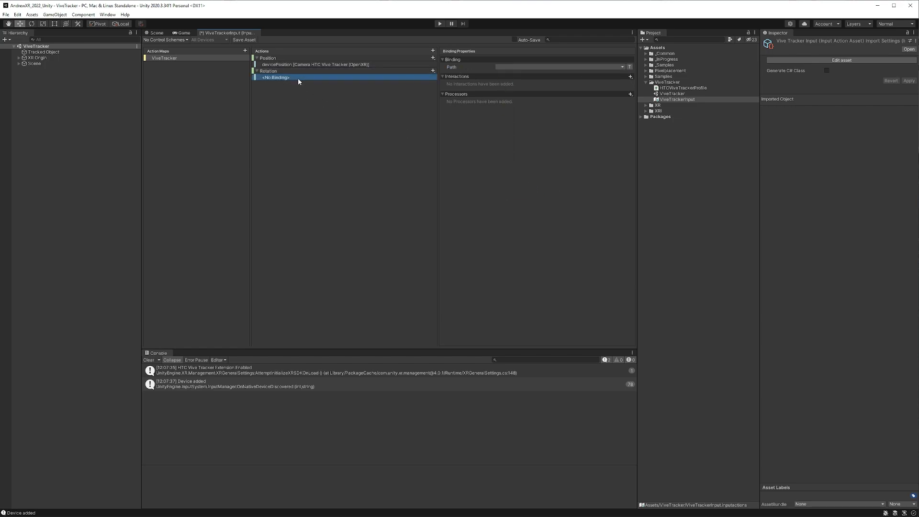
click(521, 68)
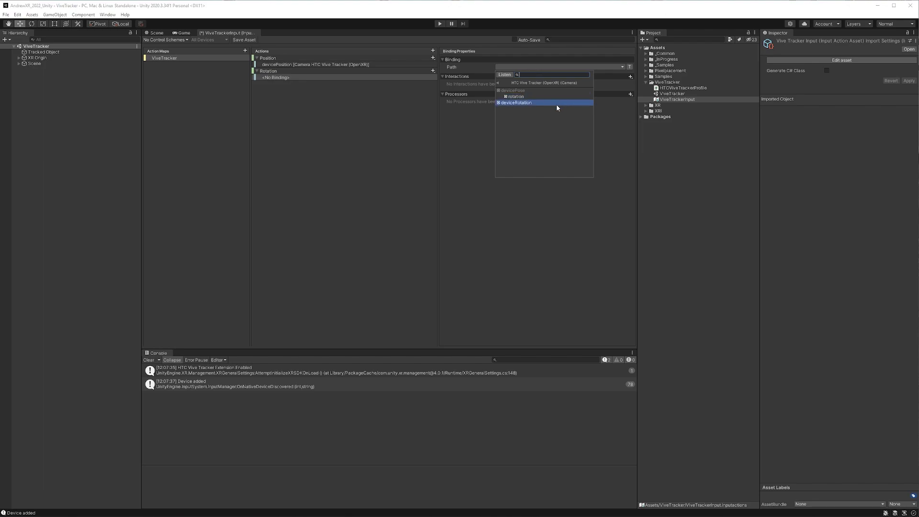
click(517, 102)
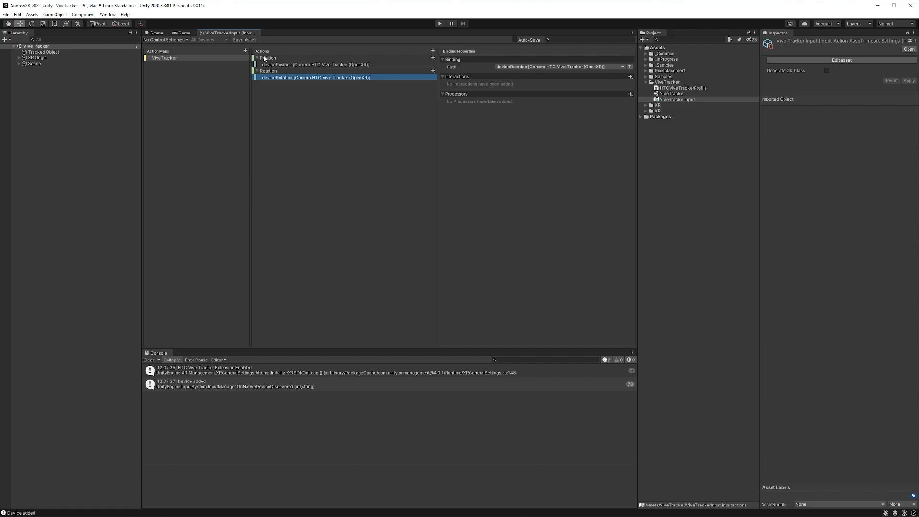
click(242, 41)
Back in the Scene view, add a Tracked Pose Driver (Input System) component to the Tracked Object cube.
click(157, 33)
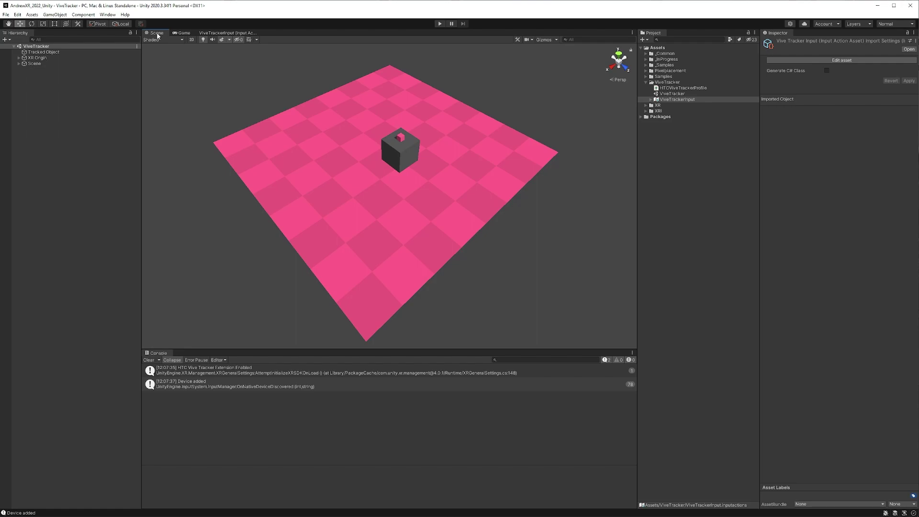
click(76, 51)
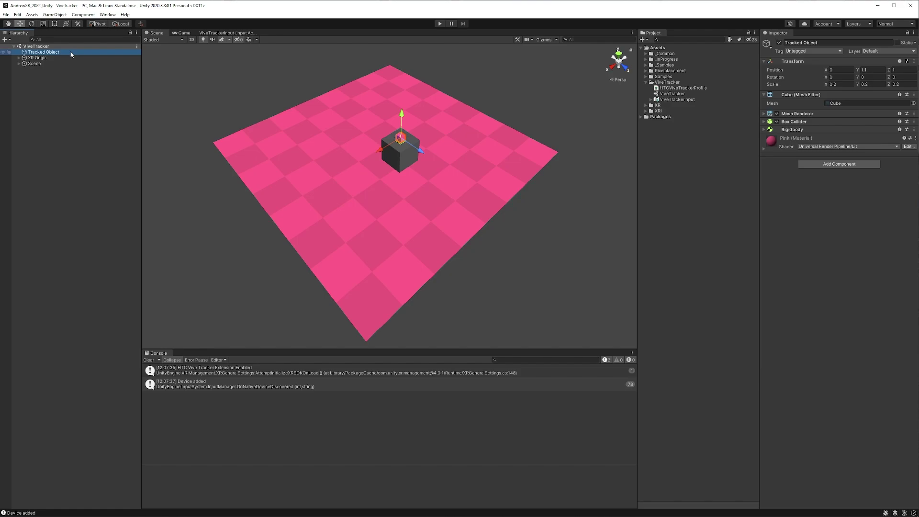
click(821, 164)
text(tracked)
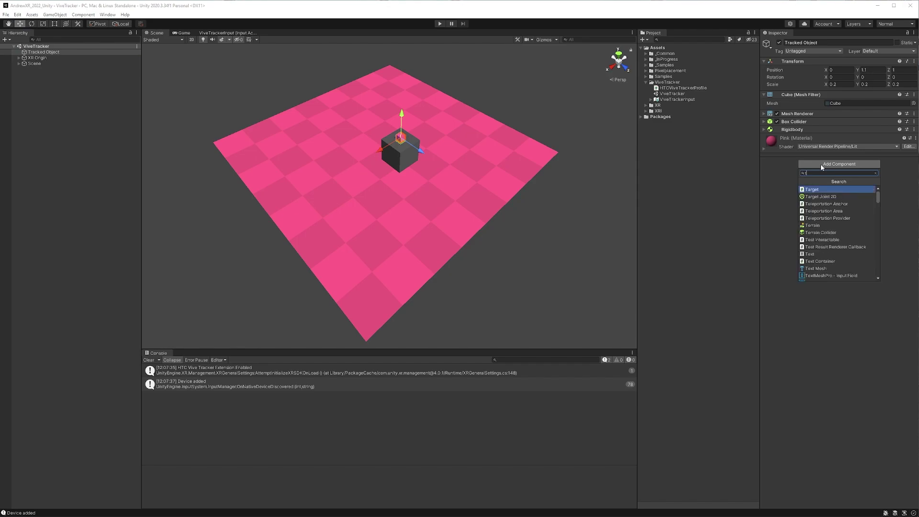
key(Down)
key(Down)
key(Down)
key(Down)
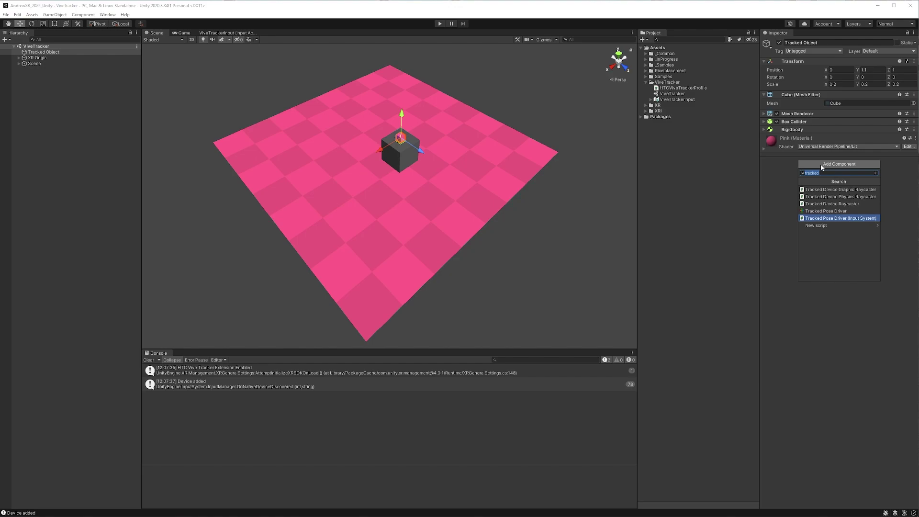
key(Return)
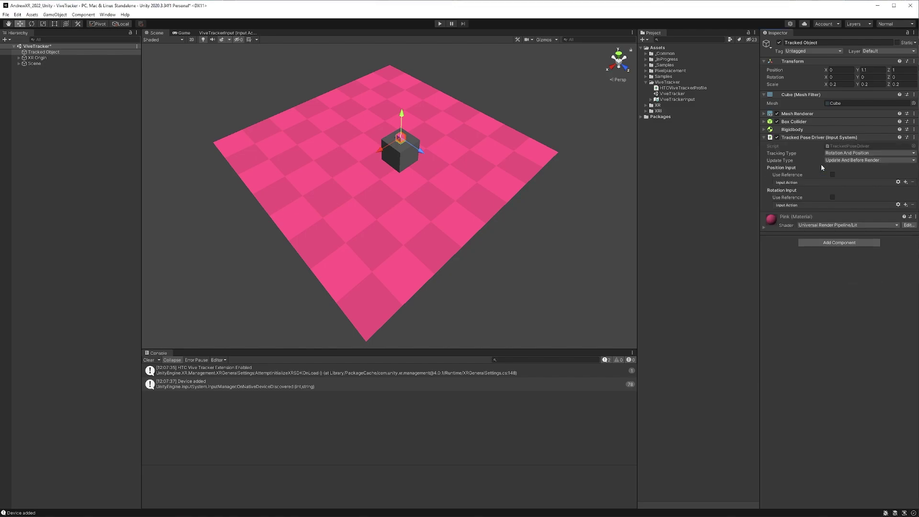
Switch both pose inputs to action references and assign ViveTracker/Position as the position input.
click(833, 175)
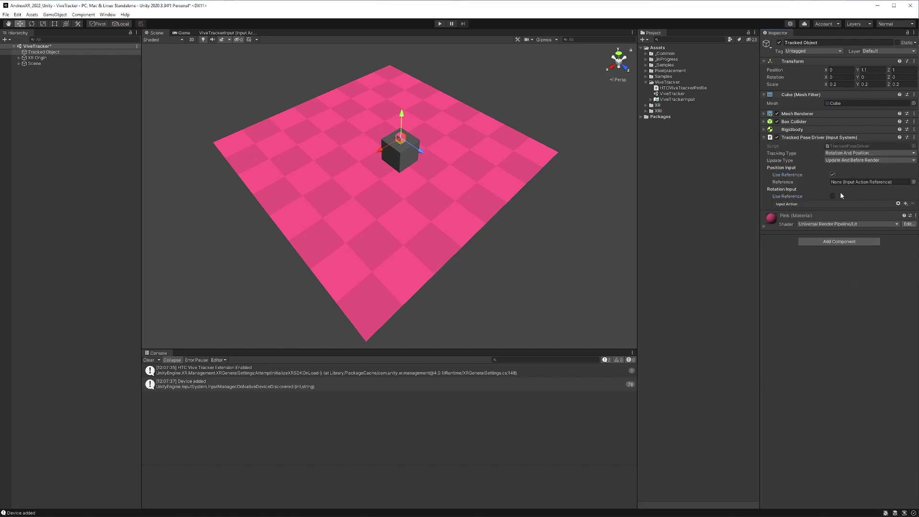
click(833, 197)
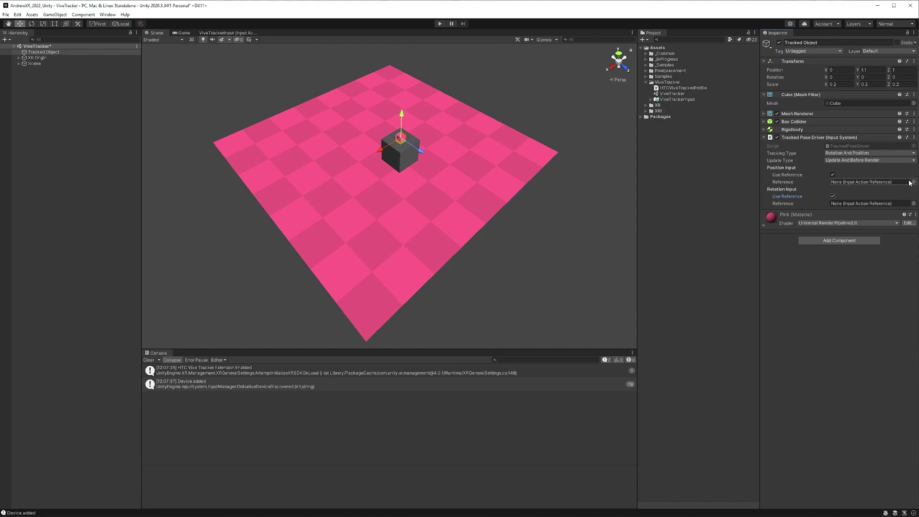
click(914, 183)
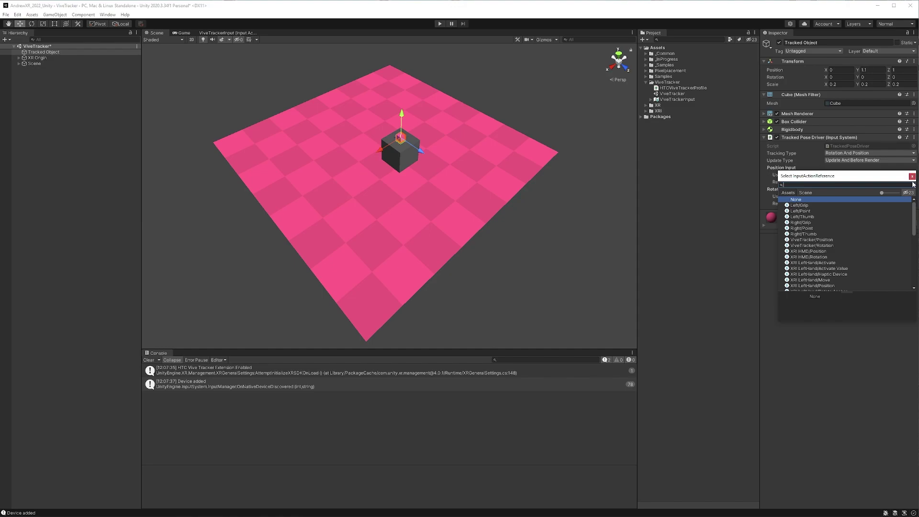
text(vive)
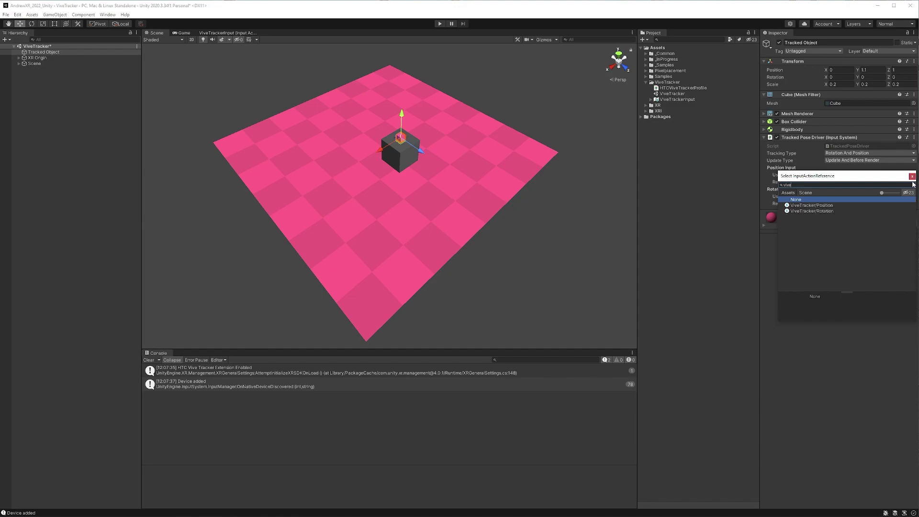
key(Down)
key(Return)
Assign ViveTracker/Rotation as the rotation input and save the scene.
click(914, 203)
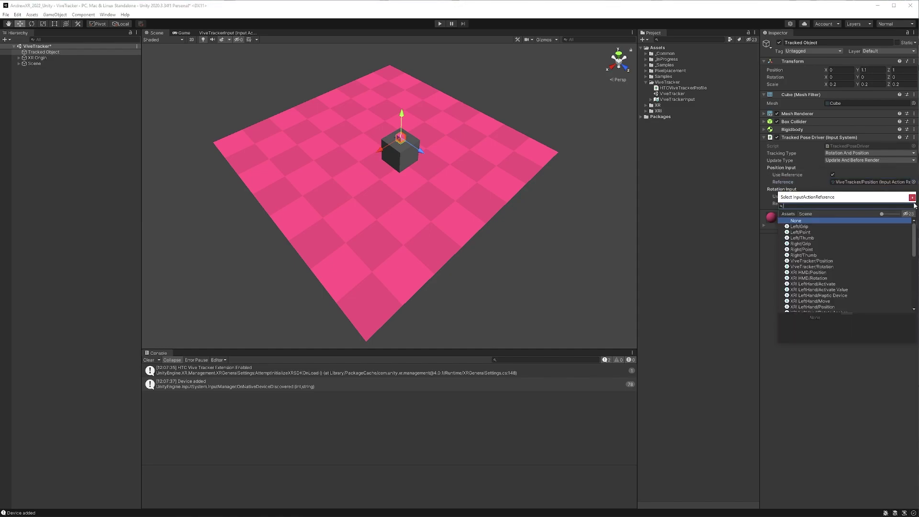
text(vive)
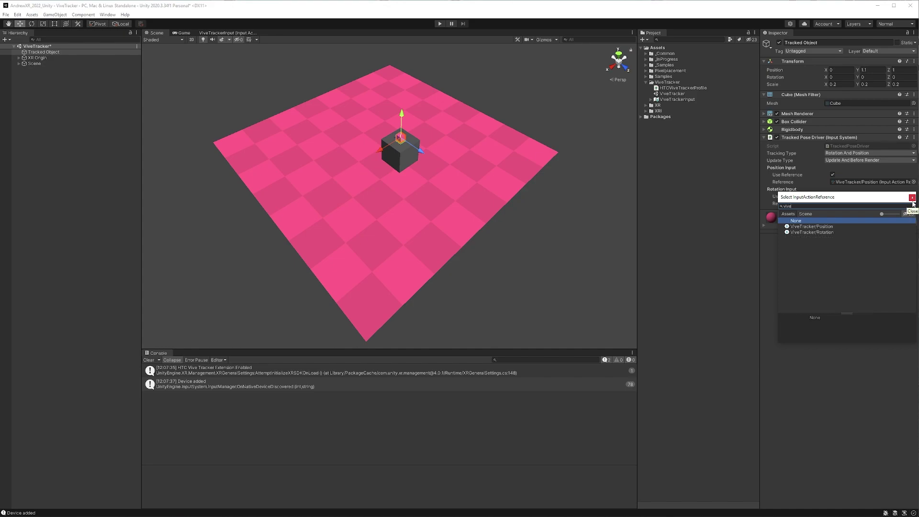
key(Down)
key(Down)
key(Return)
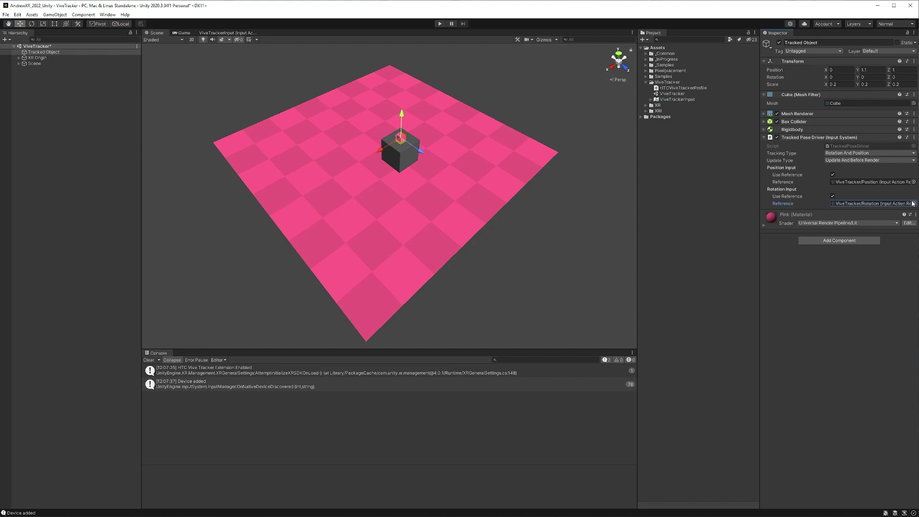
key(ctrl+s)
click(440, 24)
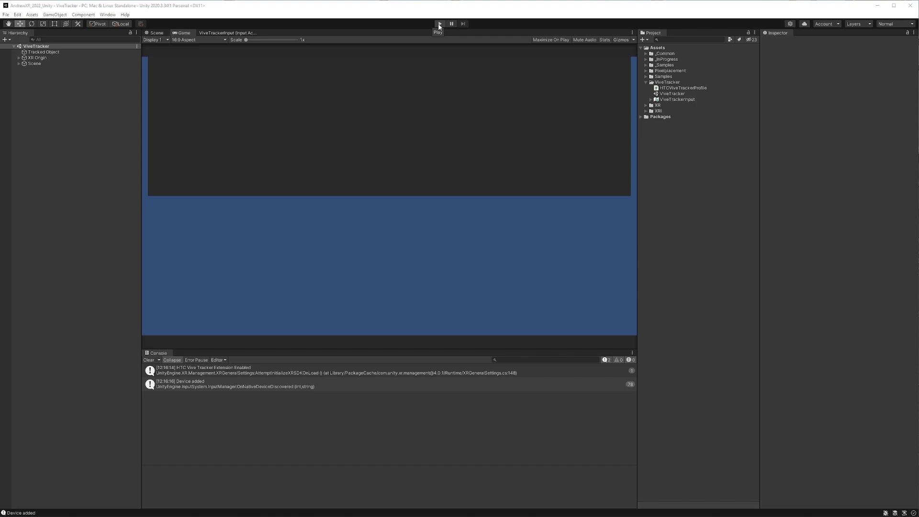
click(440, 24)
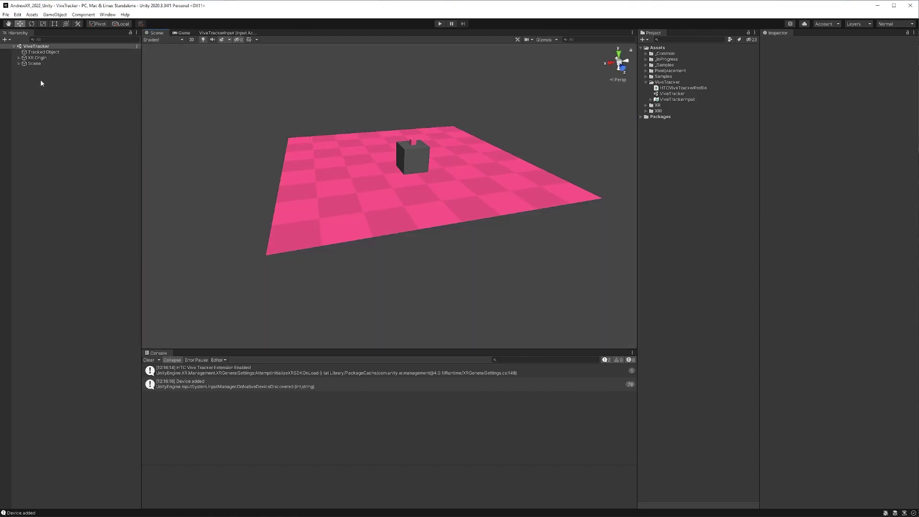
Create an empty GameObject in the Hierarchy and reset its Transform to the origin.
right_click(40, 79)
click(81, 167)
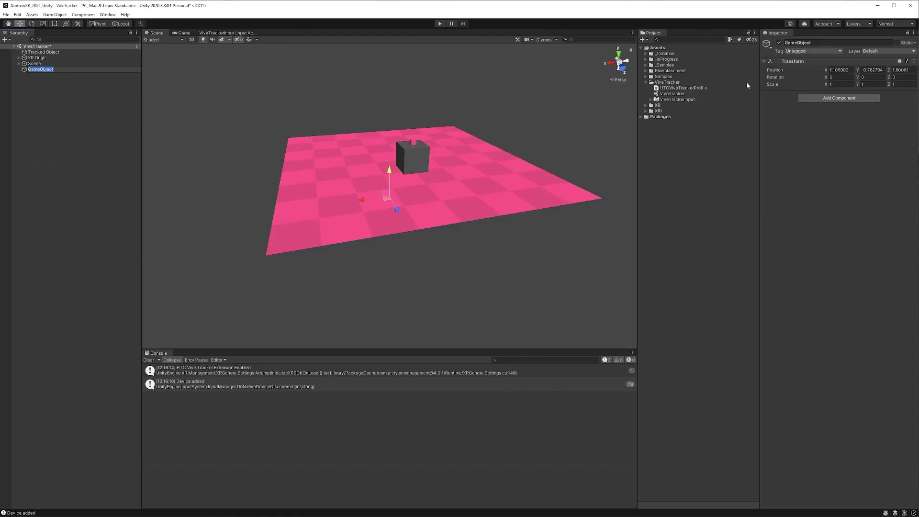
click(914, 61)
click(848, 67)
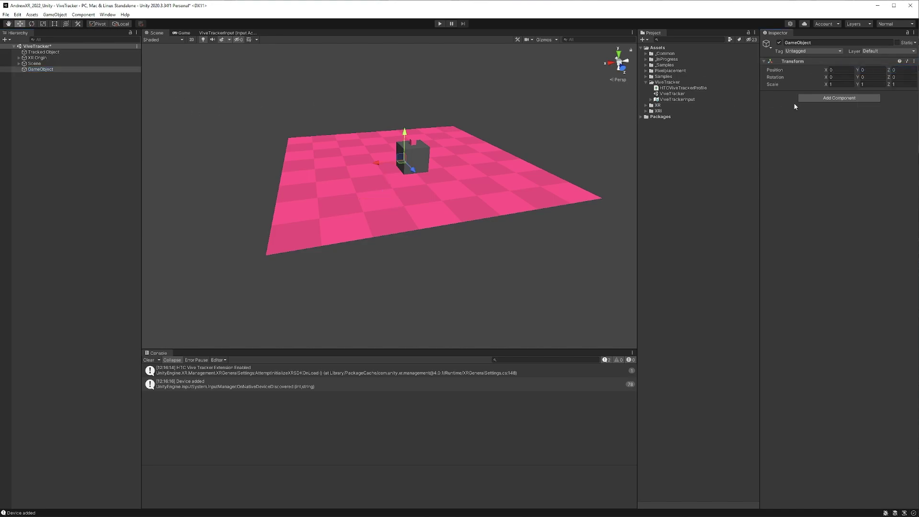
Add an Input Action Manager holding ViveTrackerInput and rename the object Input Action Manager.
click(823, 99)
key(BackSpace)
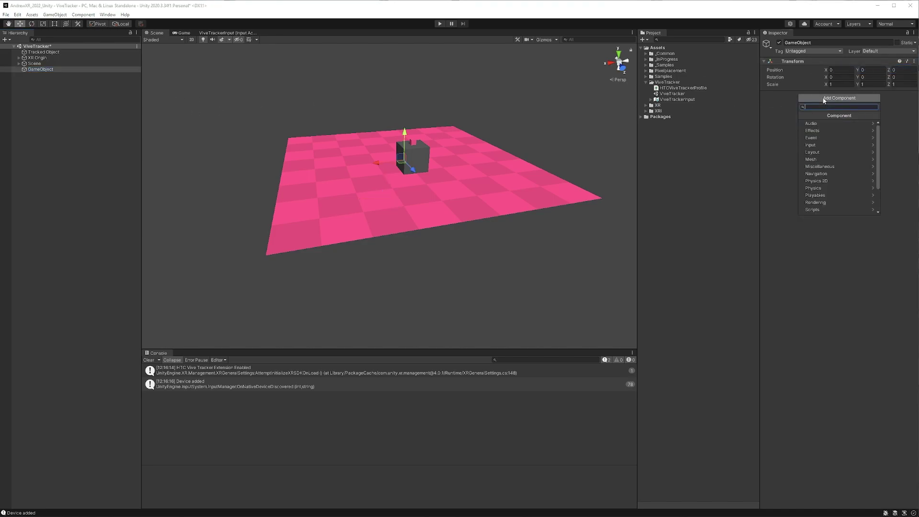
text(input)
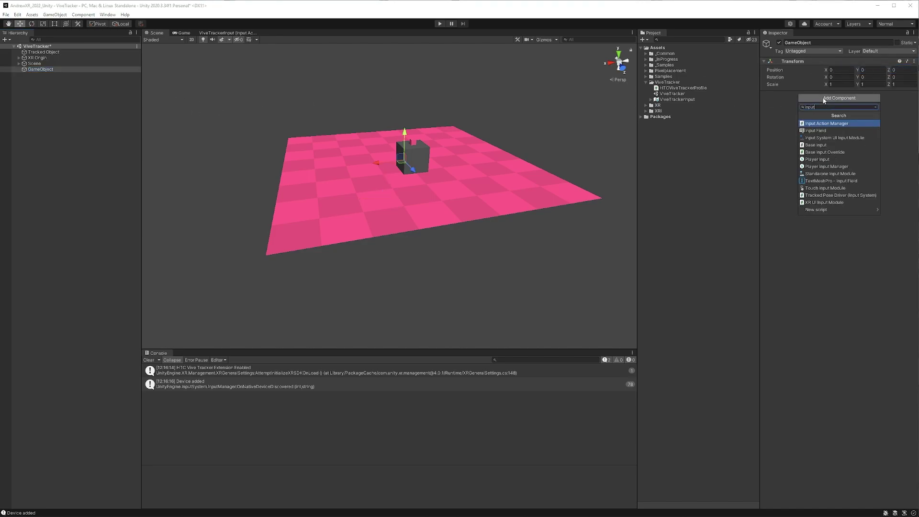
key(Return)
click(899, 127)
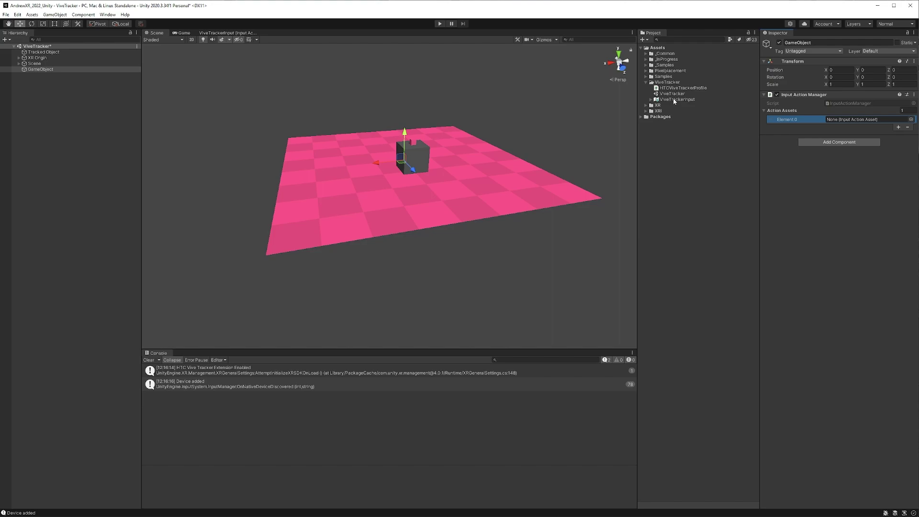
drag(674, 101, 840, 122)
click(54, 70)
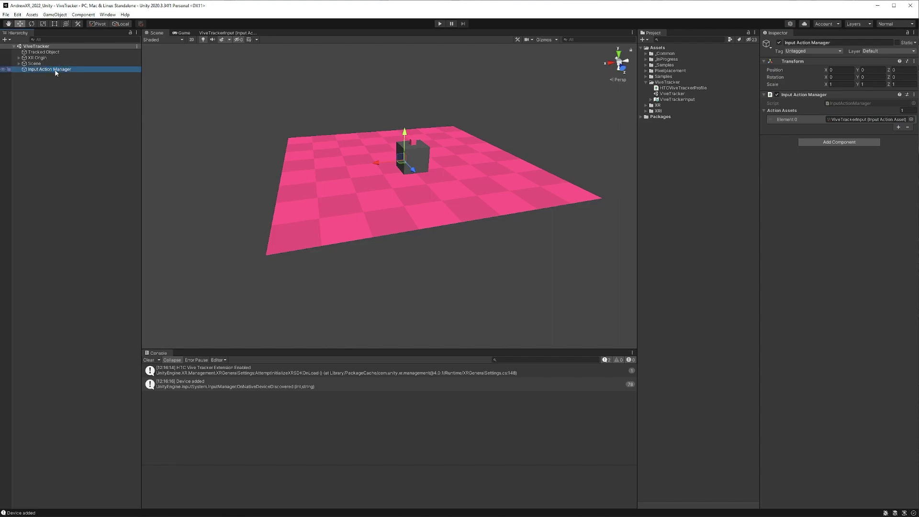
Enter Play mode to test the cube following the Vive Tracker.
click(438, 24)
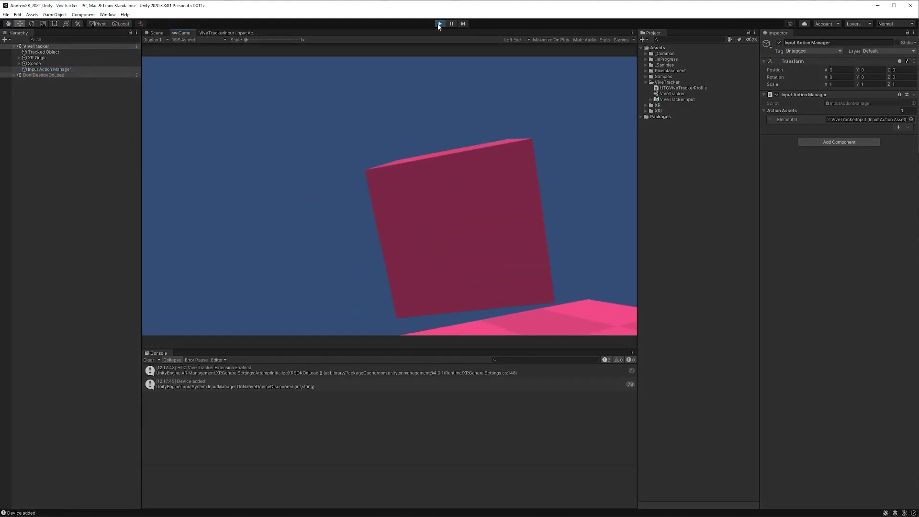